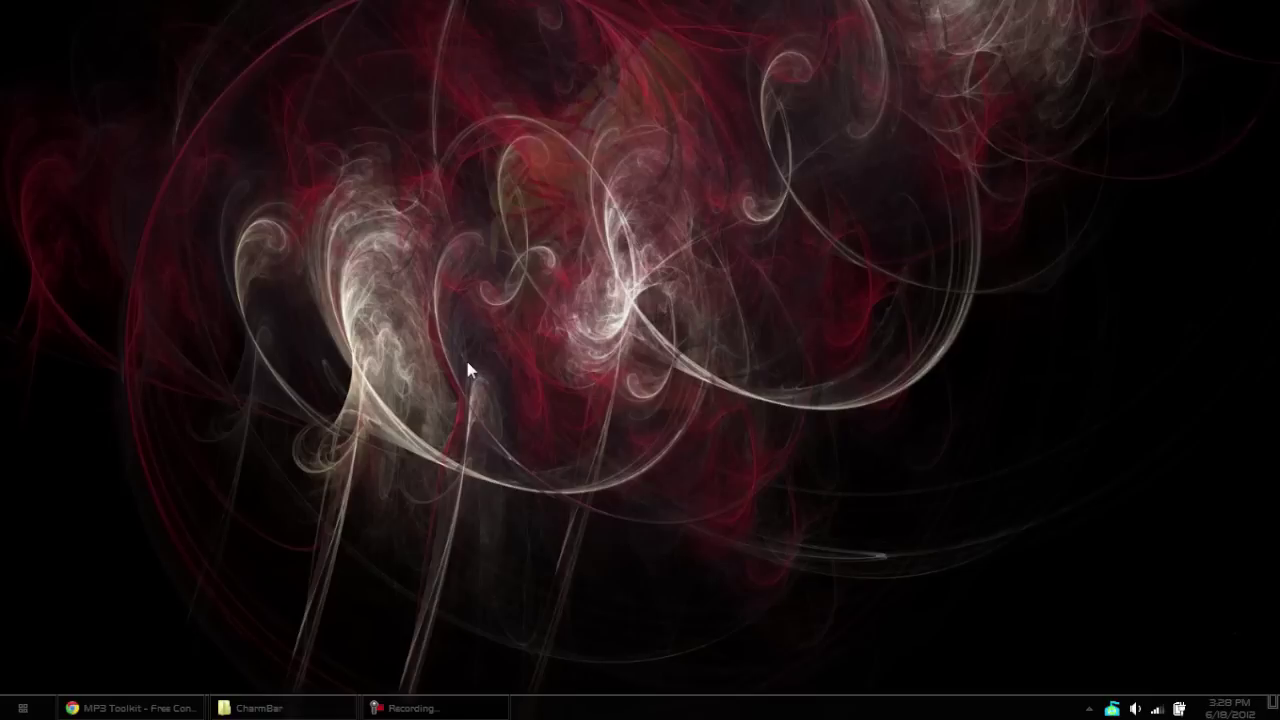
Restore Chrome to CNET's 'Welcome MP3 Toolkit users' page and scroll through it.
click(160, 707)
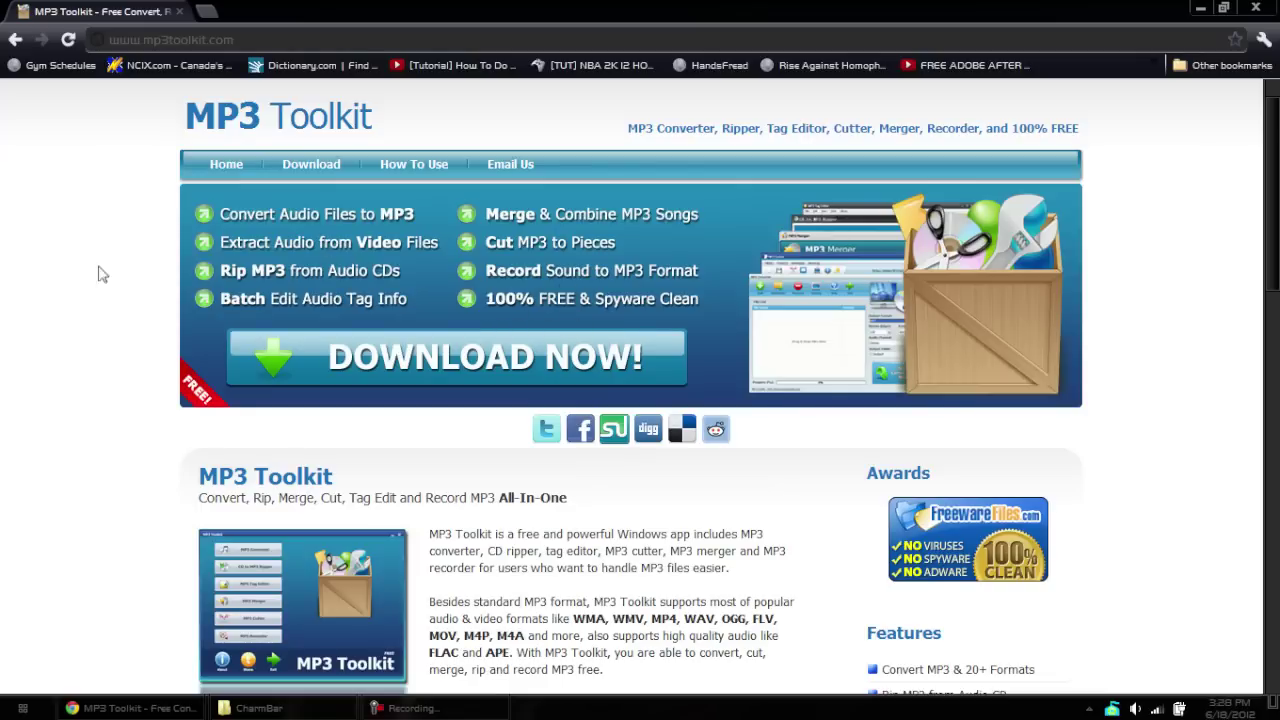
scroll(90, 273, down, 3)
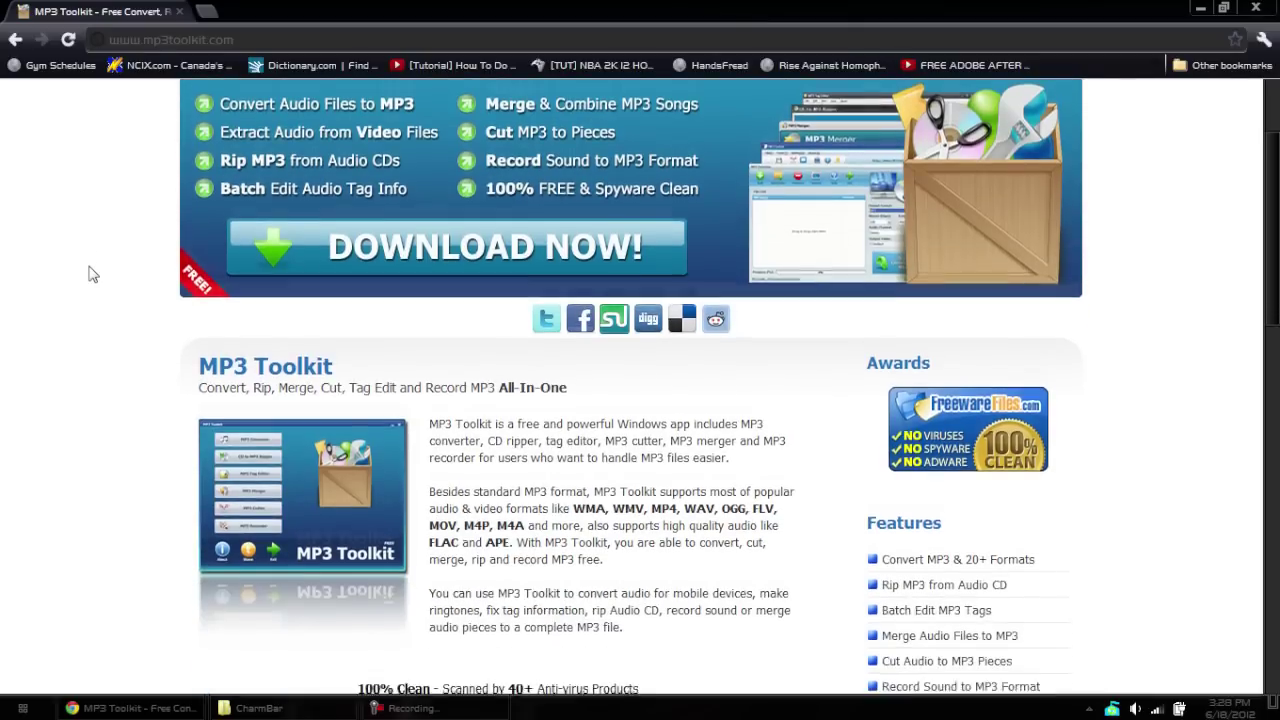
scroll(90, 273, down, 4)
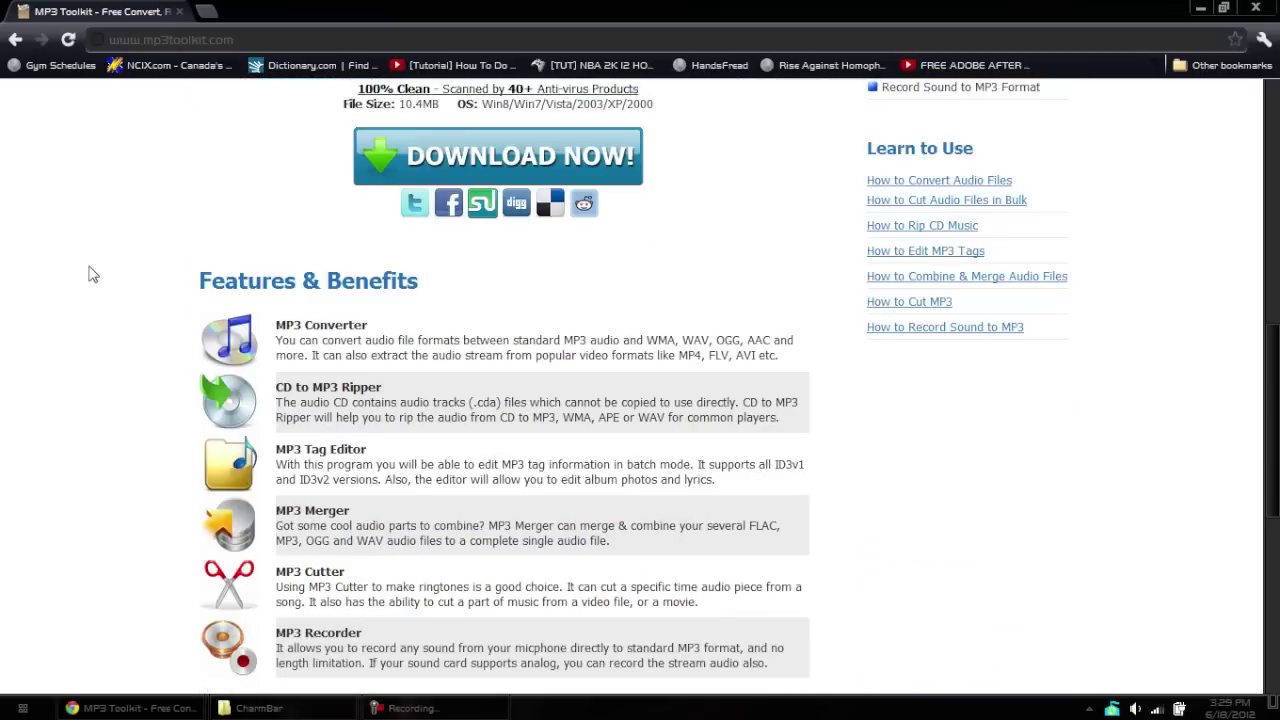
scroll(90, 273, up, 3)
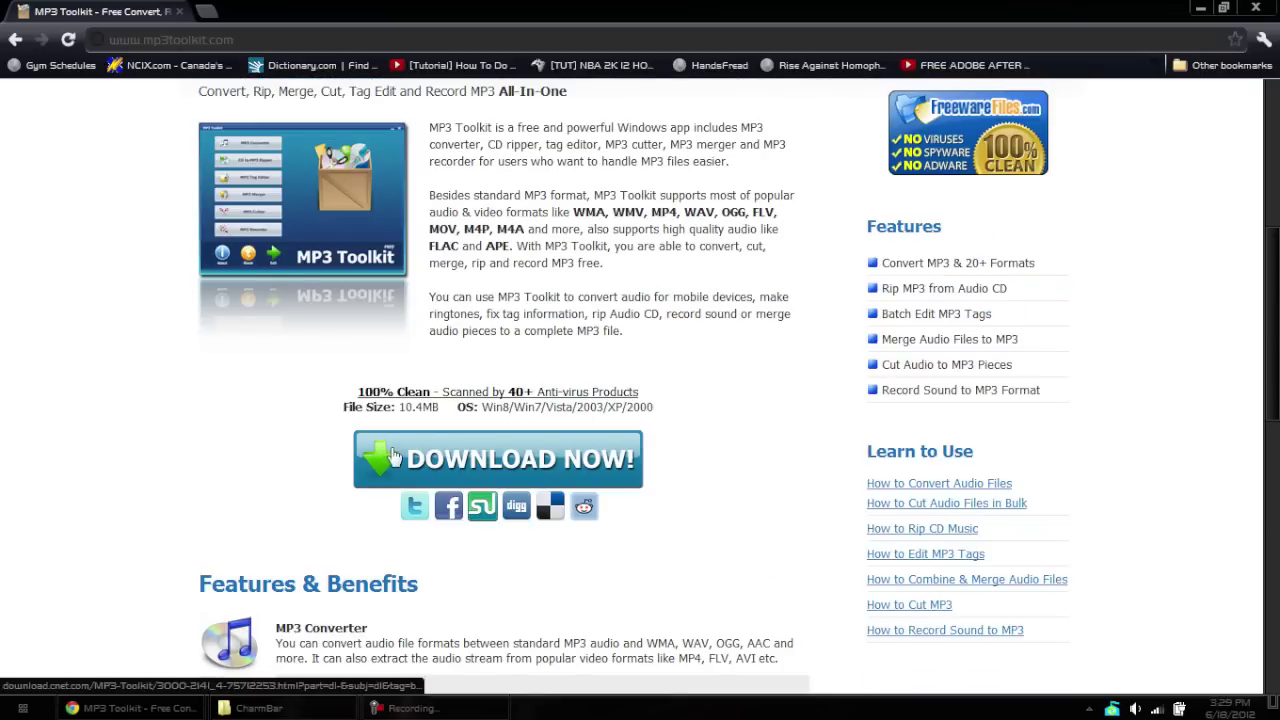
scroll(157, 411, up, 4)
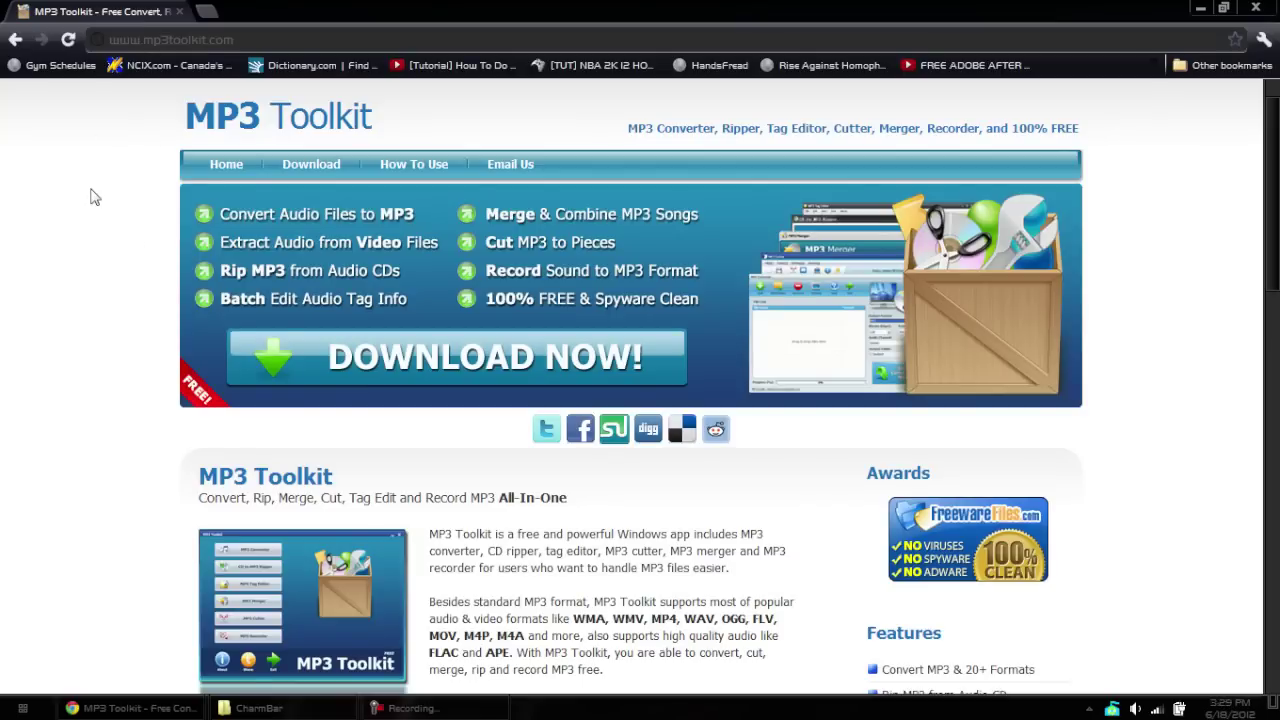
scroll(136, 228, down, 1)
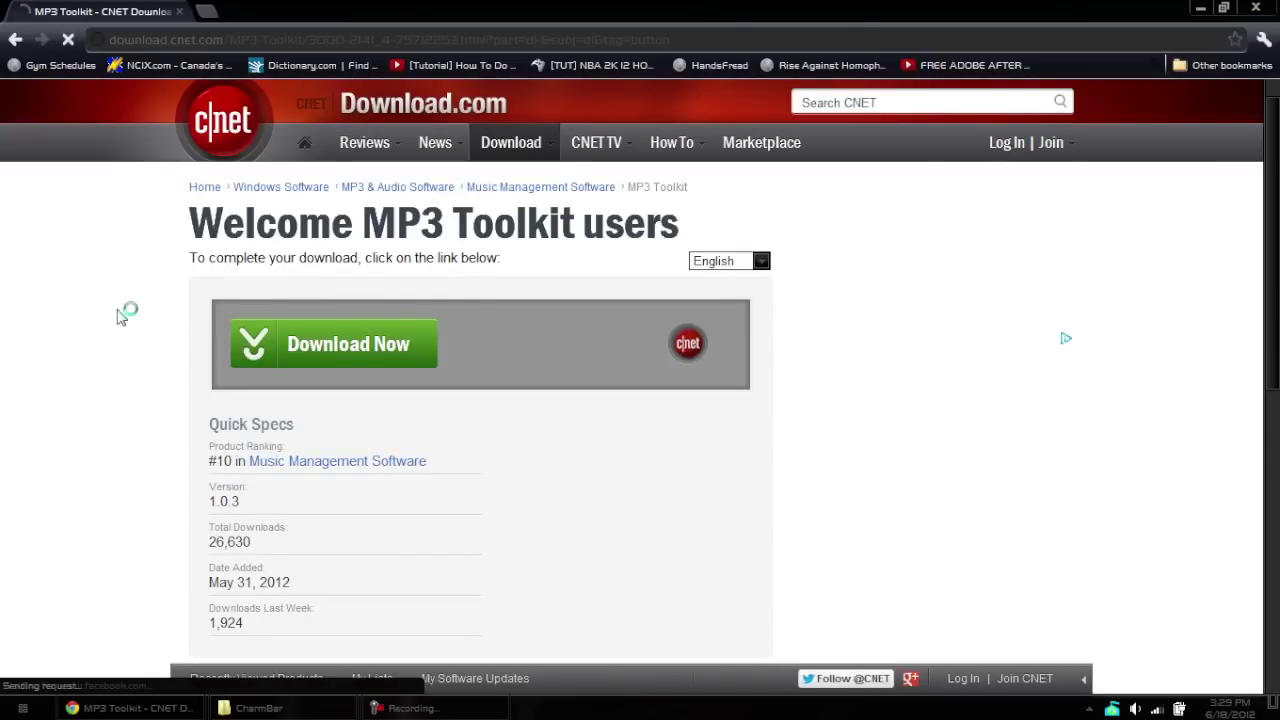
Download mp3toolkit.exe from CNET and run it despite the unverified-publisher warning.
click(272, 330)
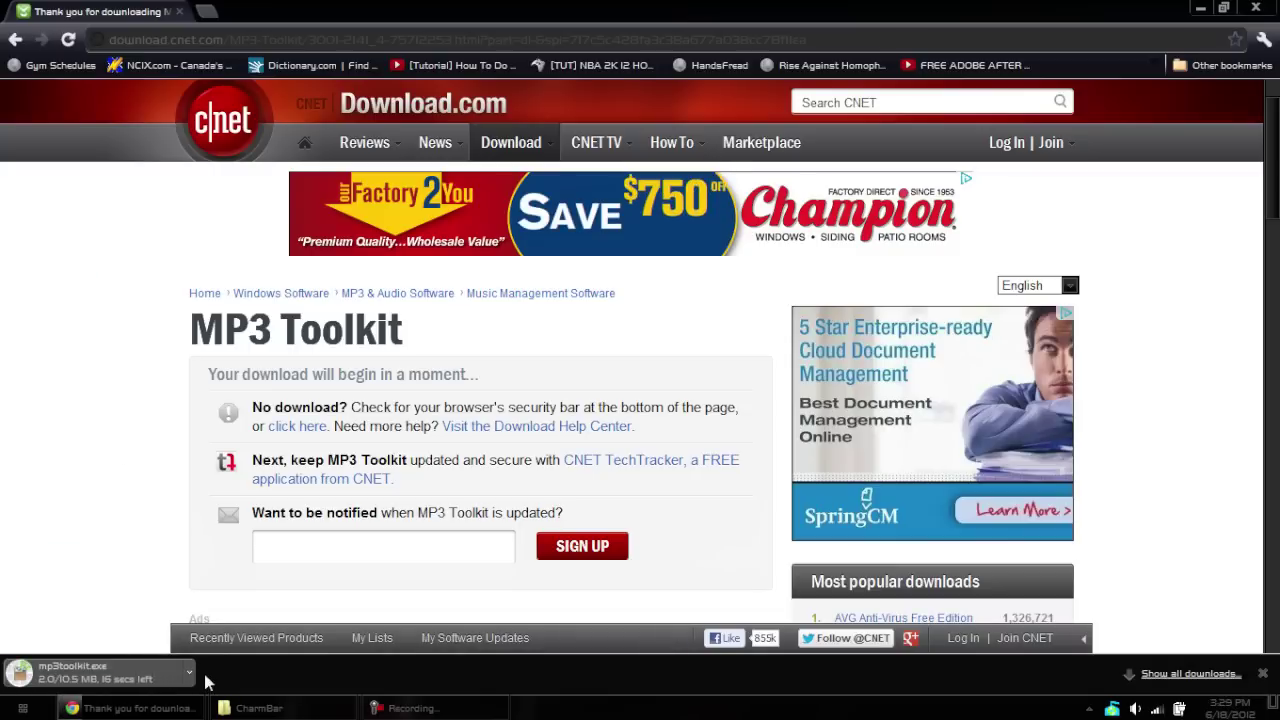
click(189, 671)
click(218, 565)
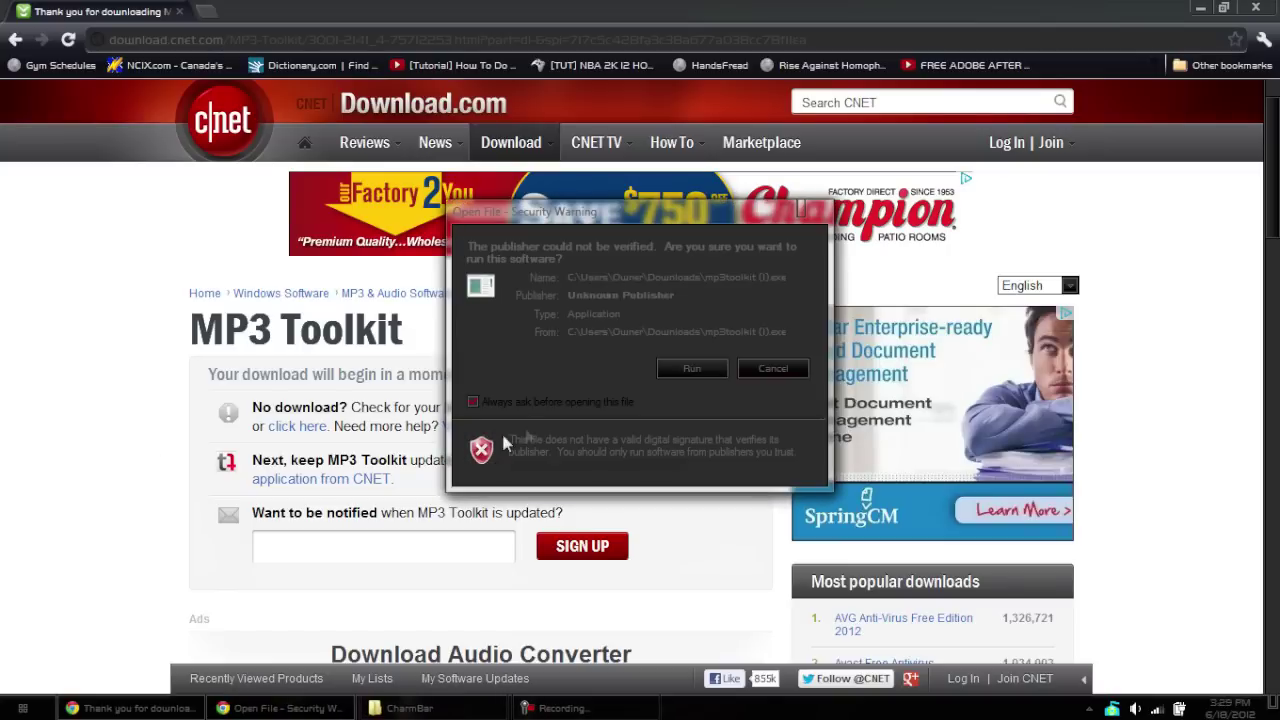
click(700, 368)
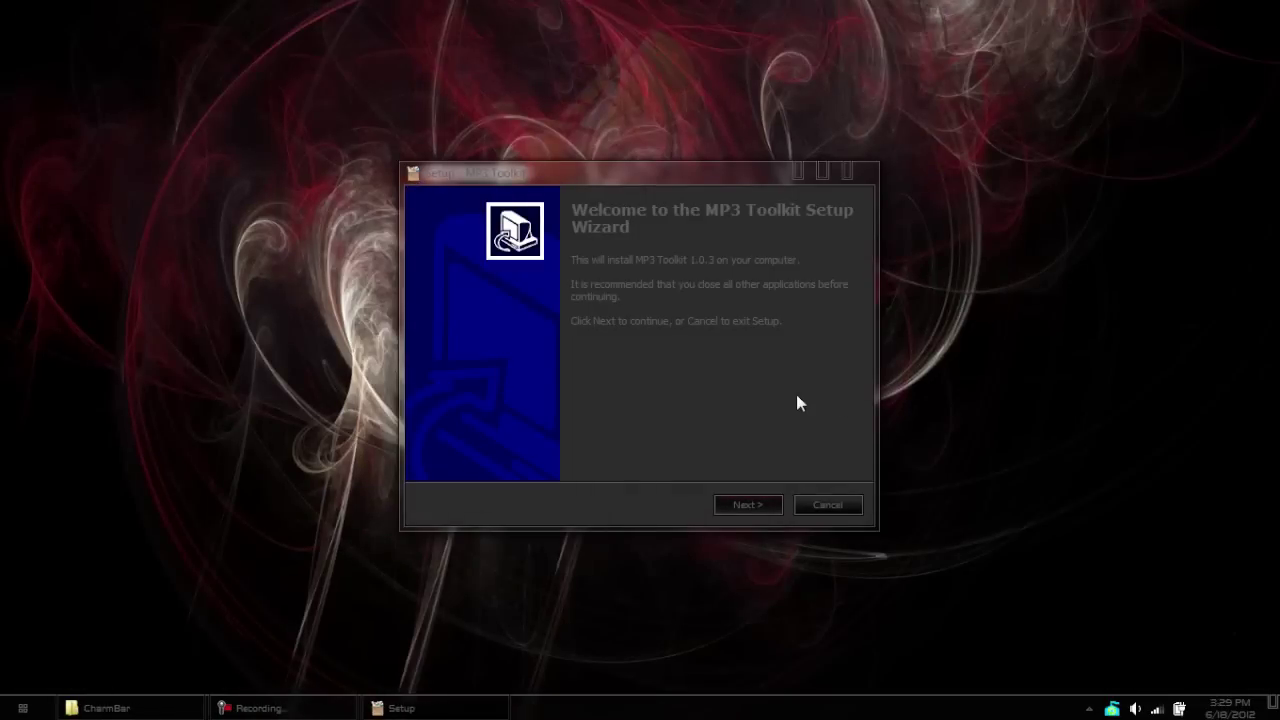
Install MP3 Toolkit 1.0.3 with the default folder, Start Menu folder and tasks.
click(741, 500)
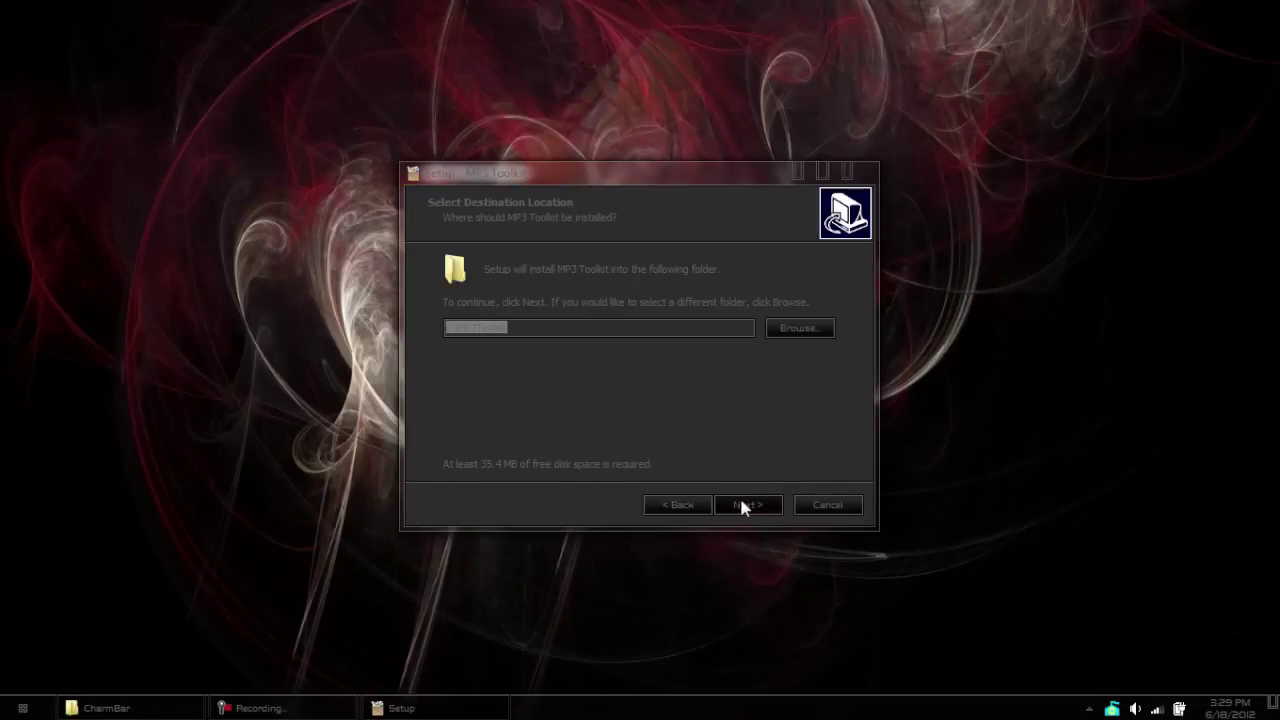
click(741, 500)
click(741, 500)
click(741, 505)
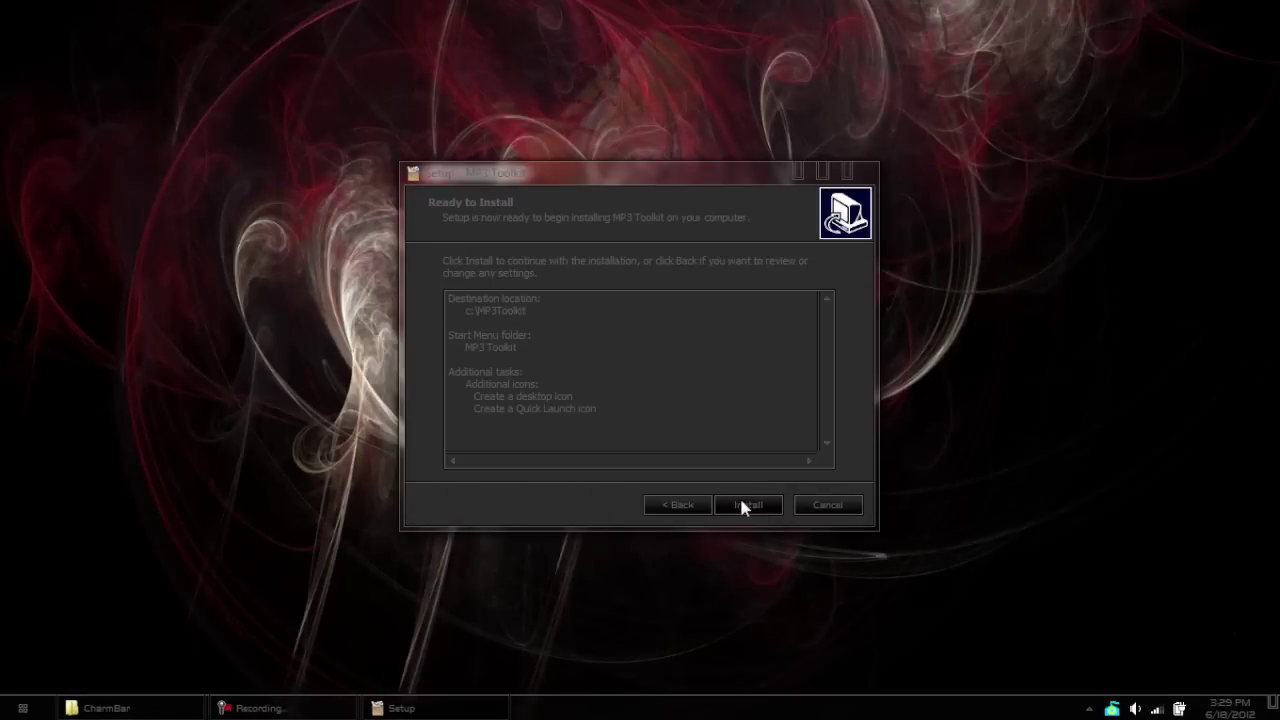
click(741, 505)
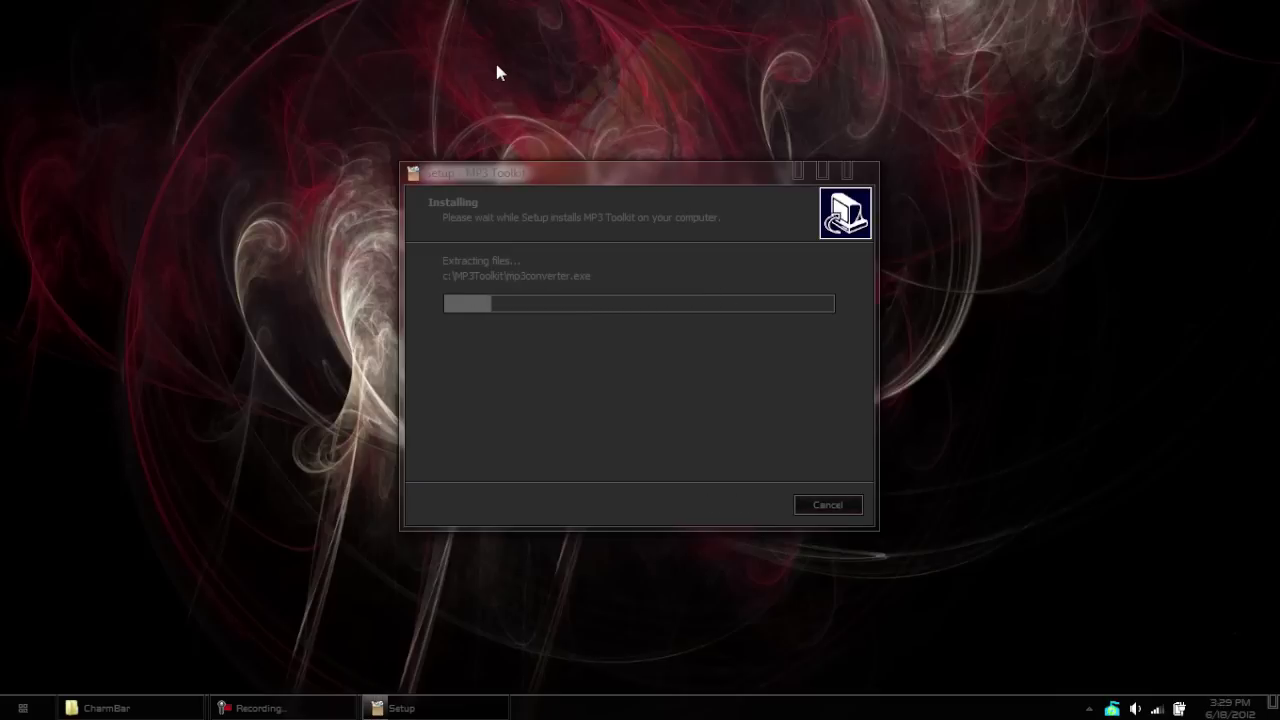
Delete the old Merged and Ringtone MP3s from CharmBar, then finish setup to launch MP3 Toolkit.
click(106, 708)
drag(513, 312, 457, 234)
key(Delete)
key(Return)
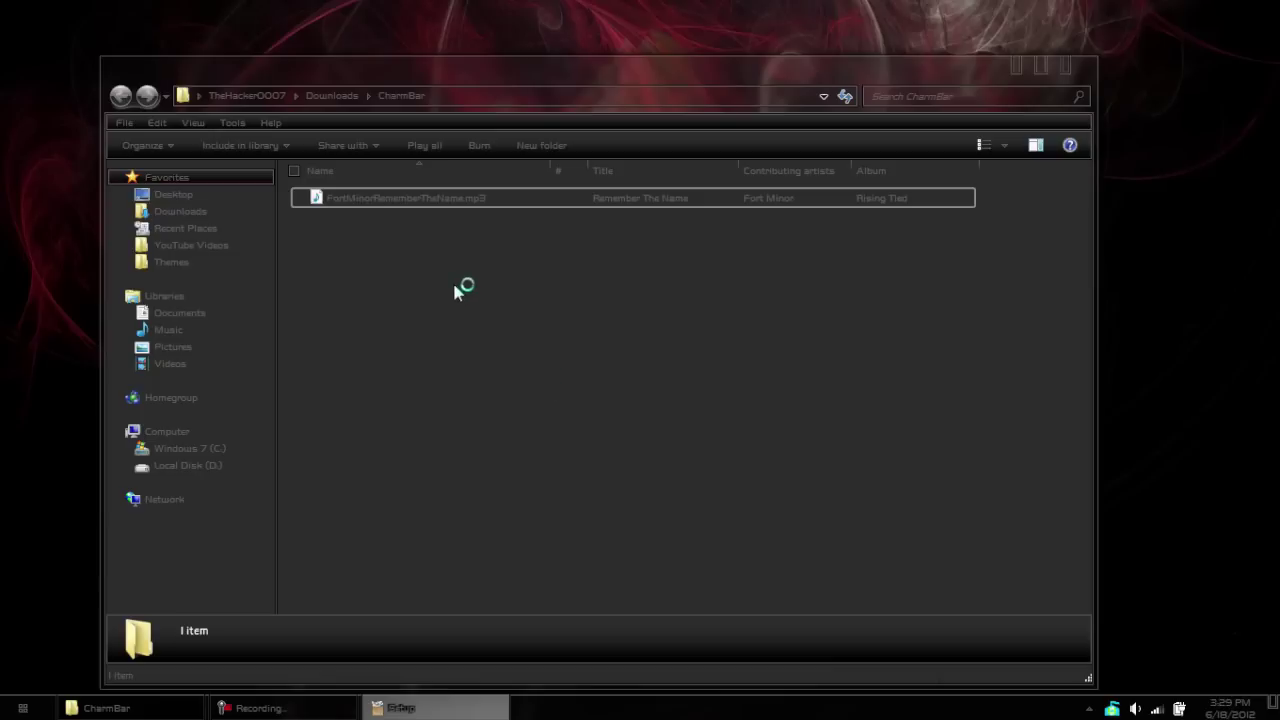
click(1020, 68)
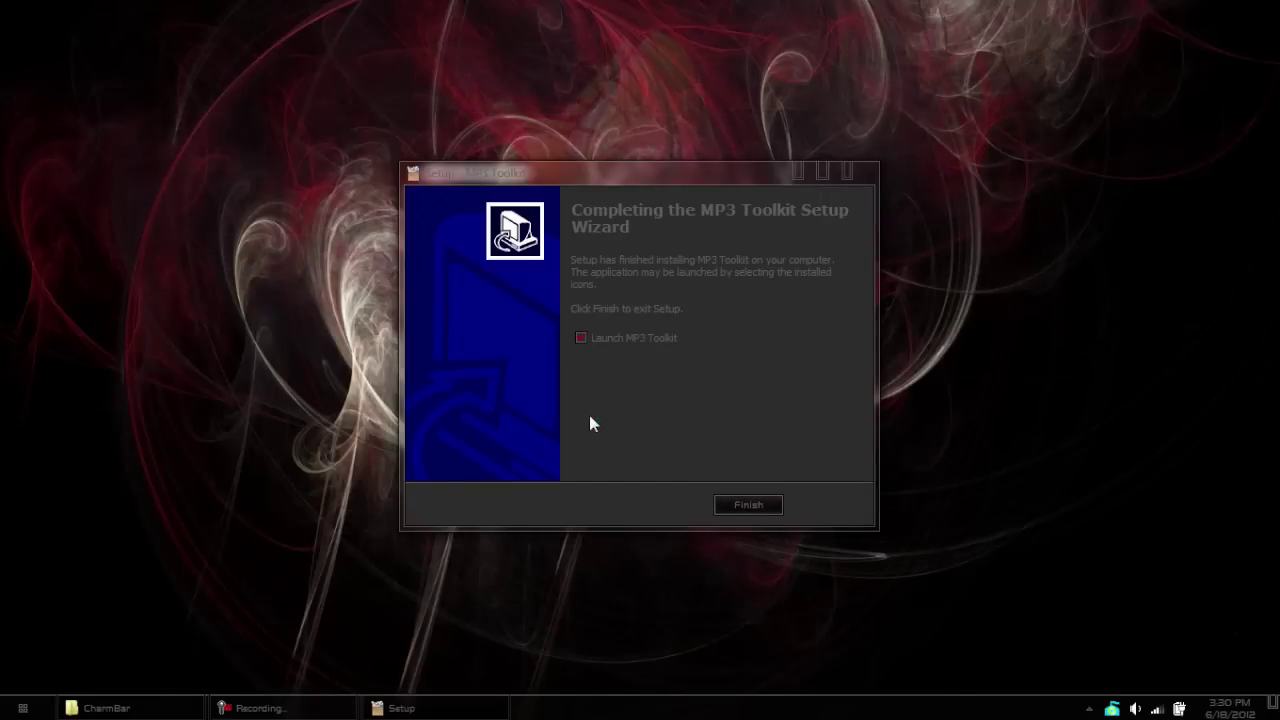
click(741, 505)
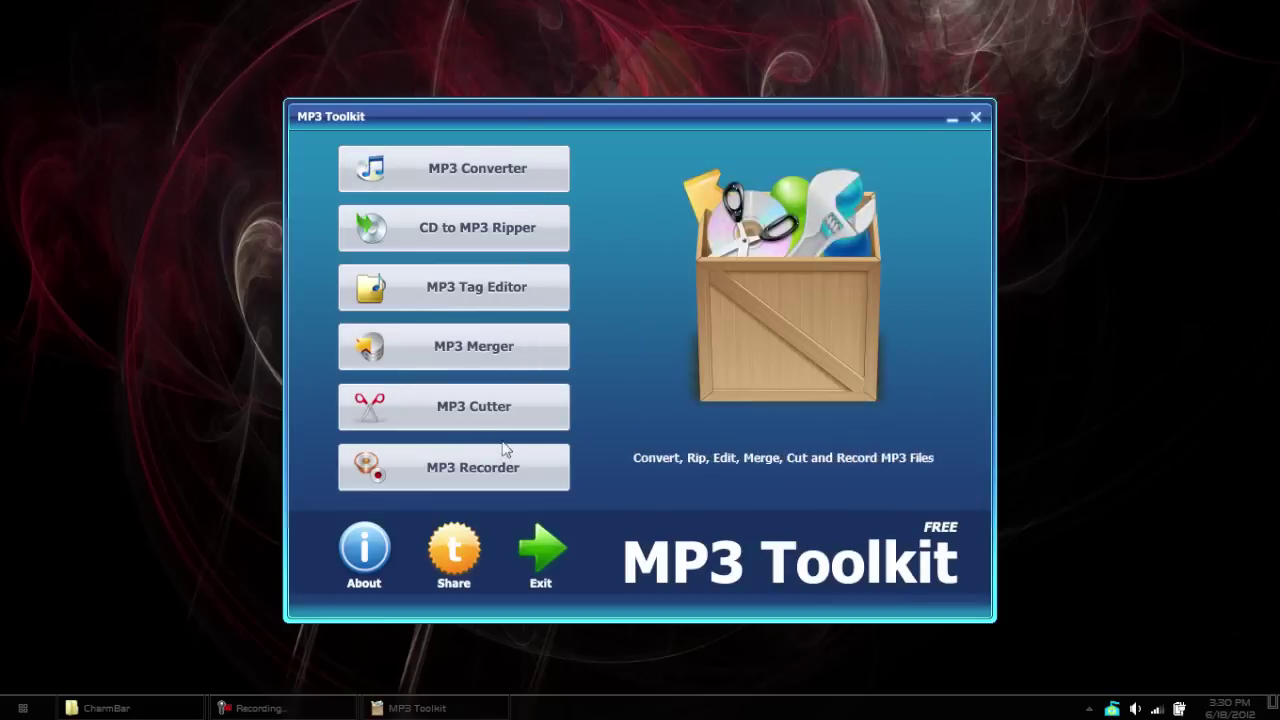
Briefly open and close MP3 Converter, then launch MP3 Cutter from the toolkit.
click(470, 187)
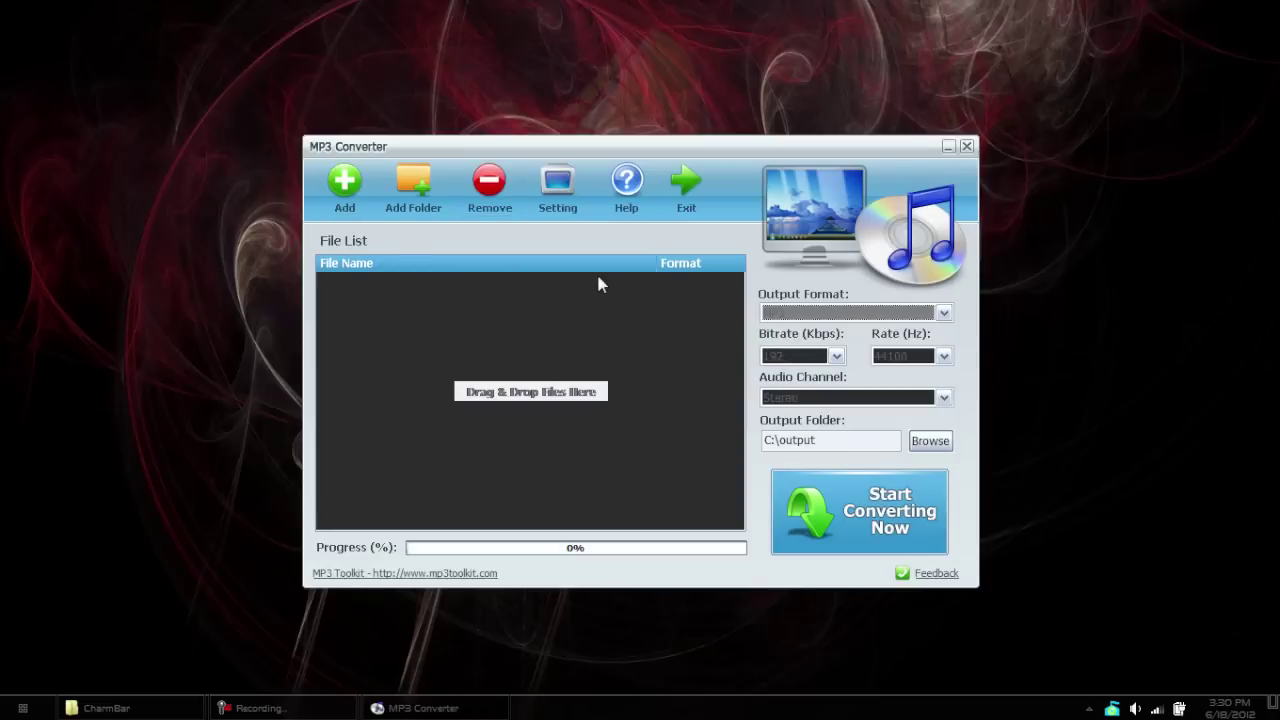
click(966, 146)
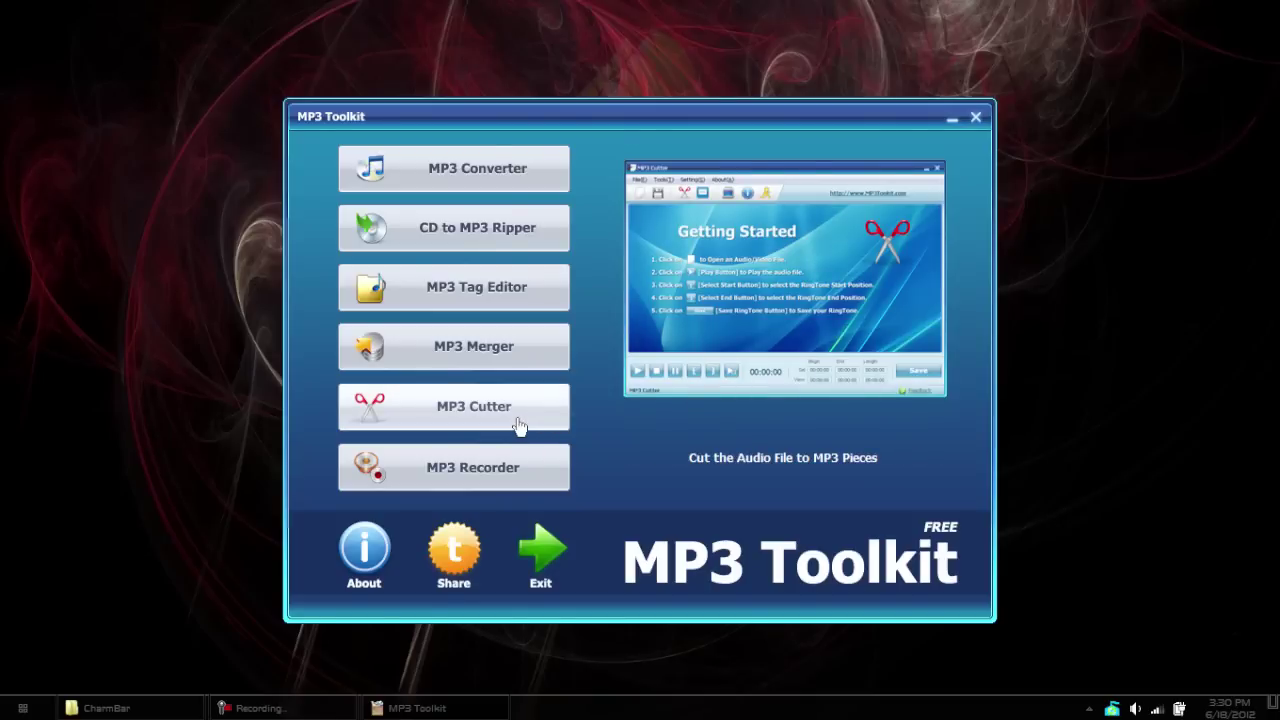
click(519, 426)
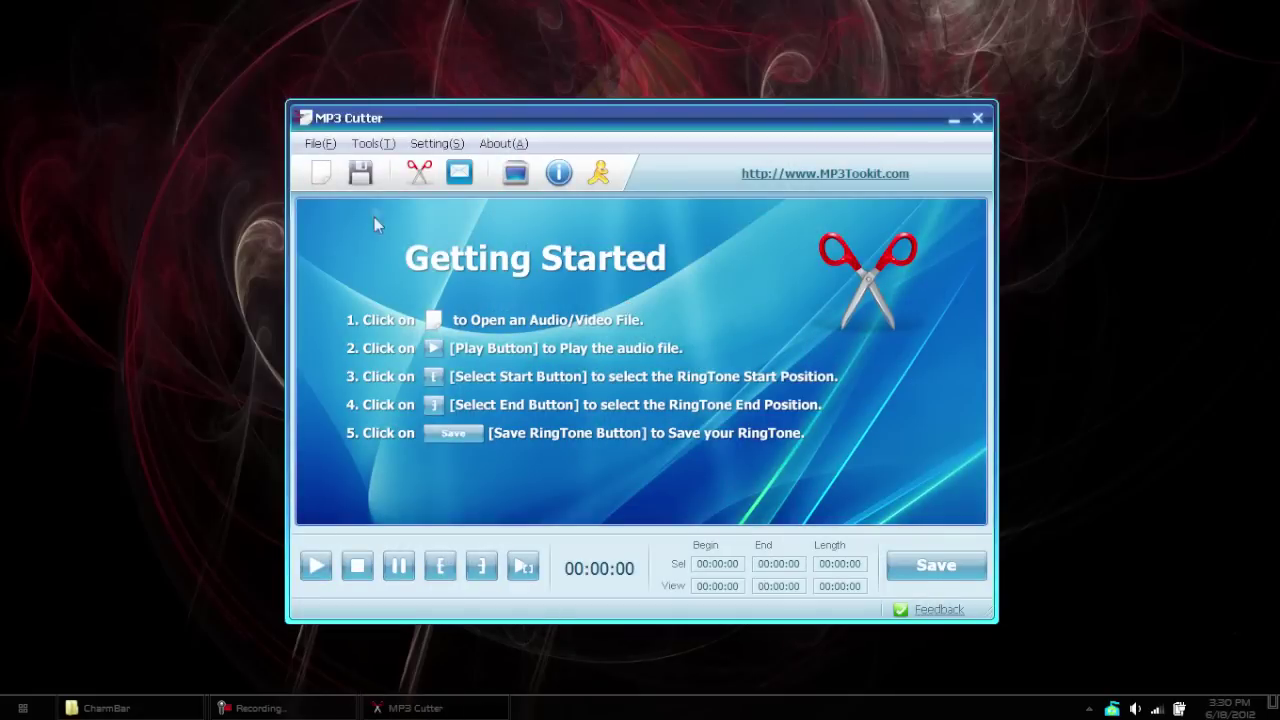
Load the FortMinor MP3 from Downloads\CharmBar into MP3 Cutter.
click(322, 174)
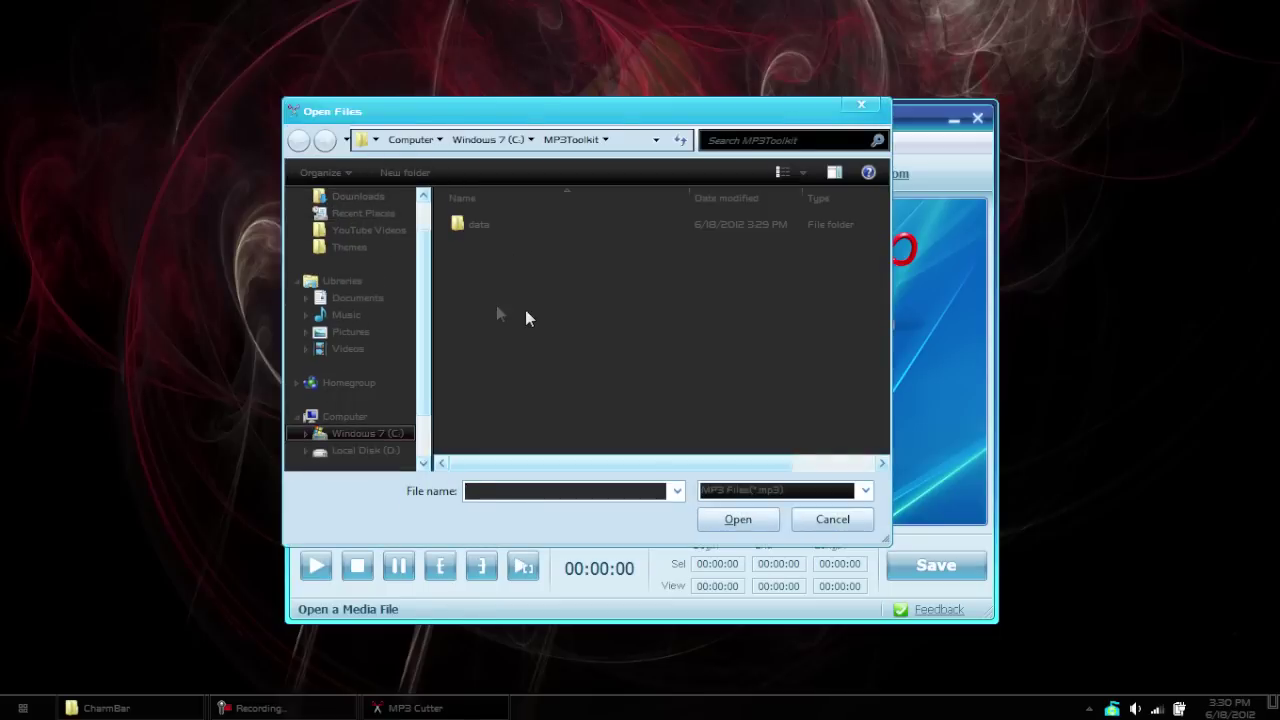
click(398, 196)
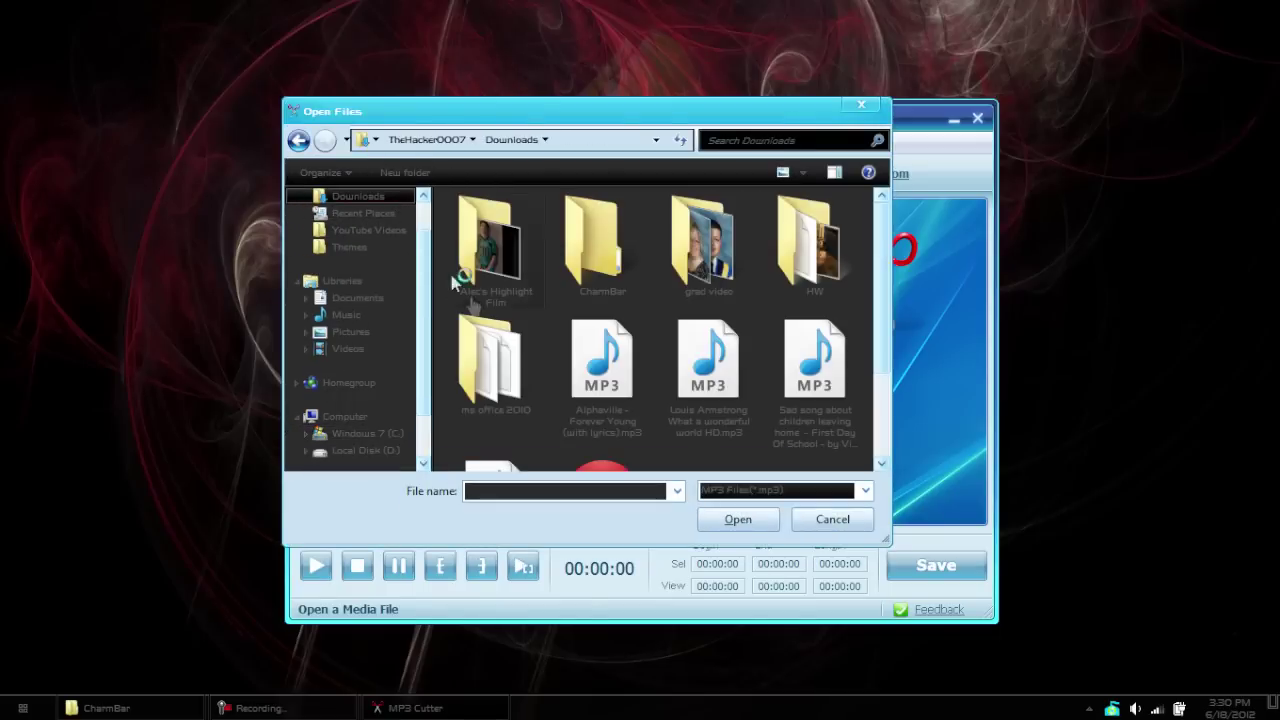
double_click(612, 280)
double_click(549, 228)
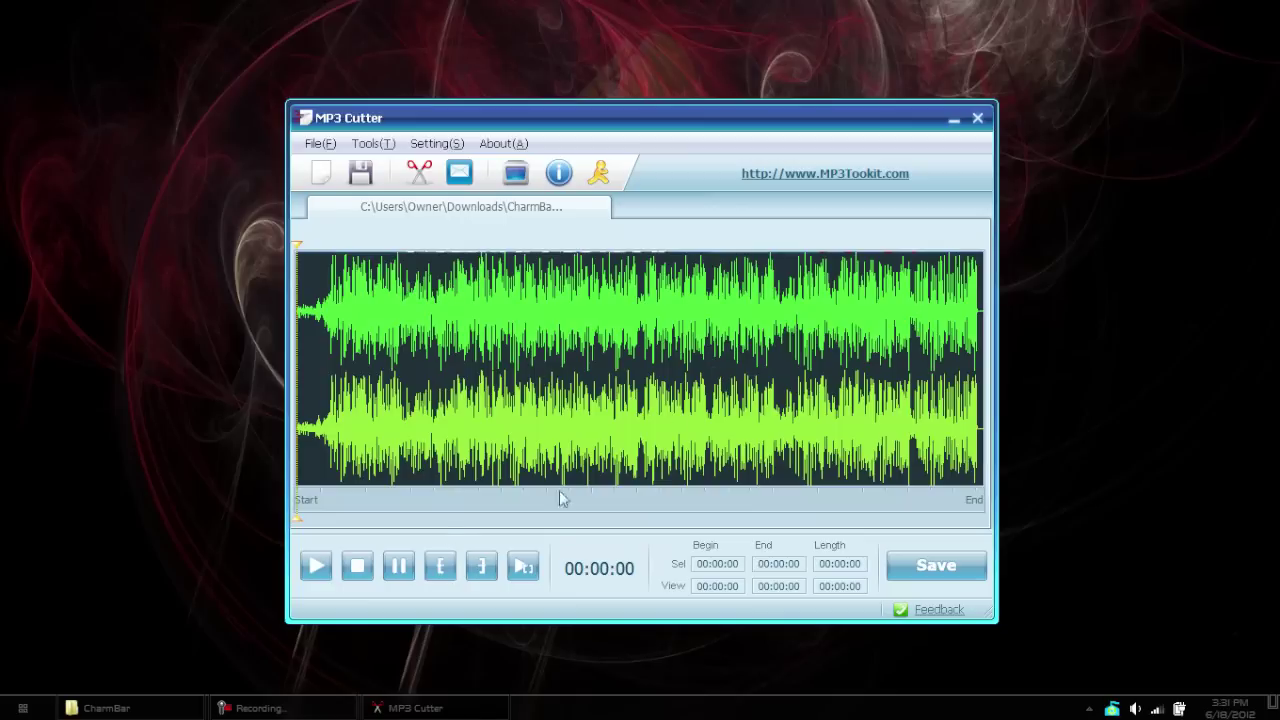
Mark the song from 00:01:14 to 00:01:21 as the 7-second ringtone selection.
click(316, 567)
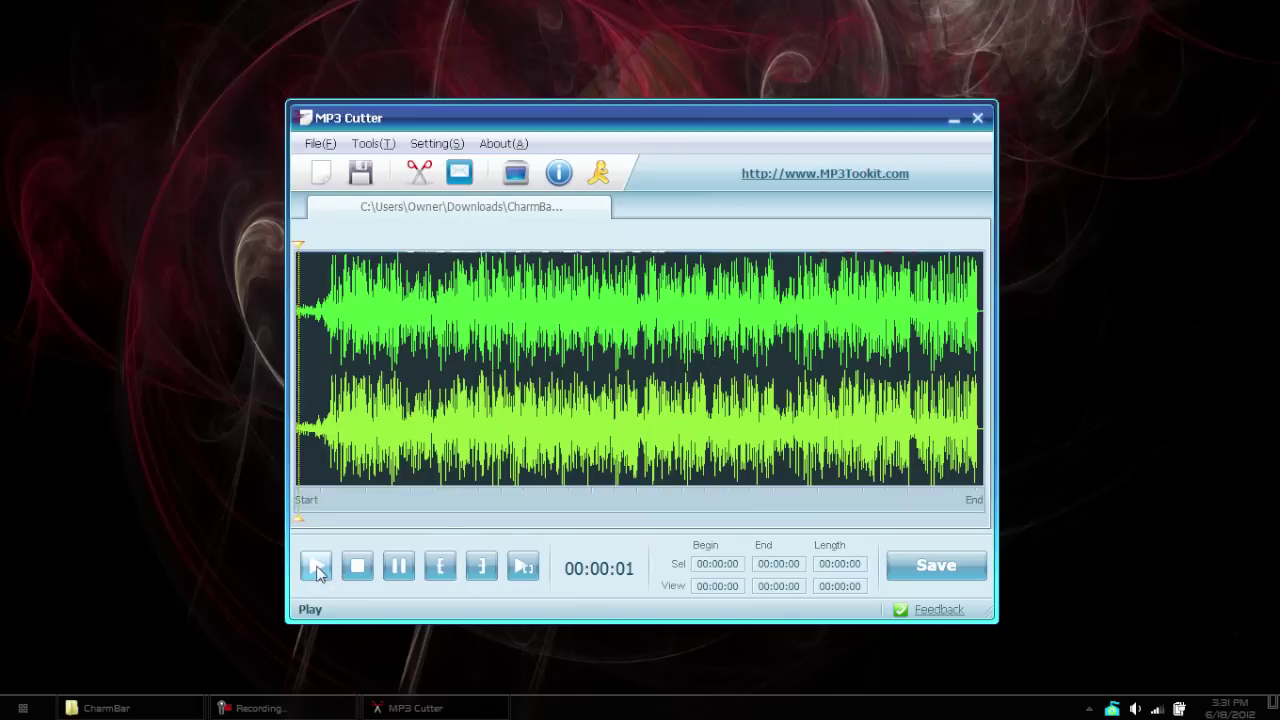
click(398, 566)
mouse_move(303, 252)
mouse_down()
mouse_move(638, 272)
mouse_move(519, 289)
mouse_up()
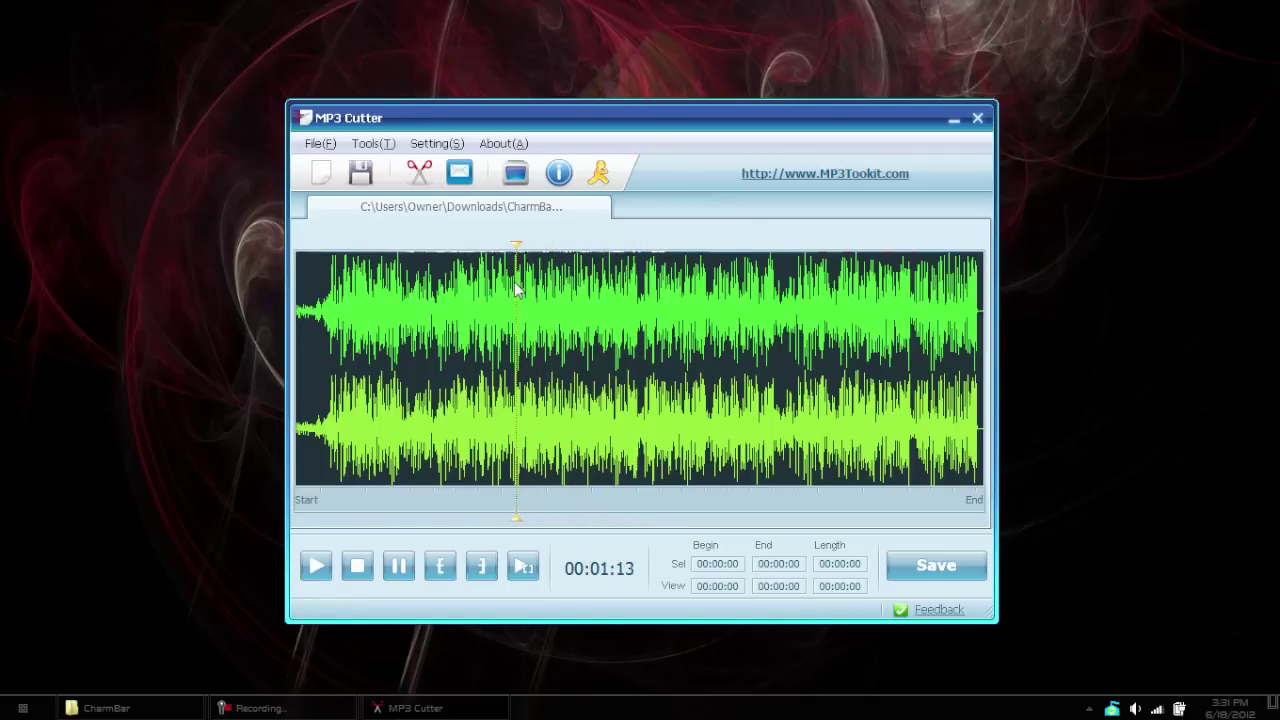
click(440, 567)
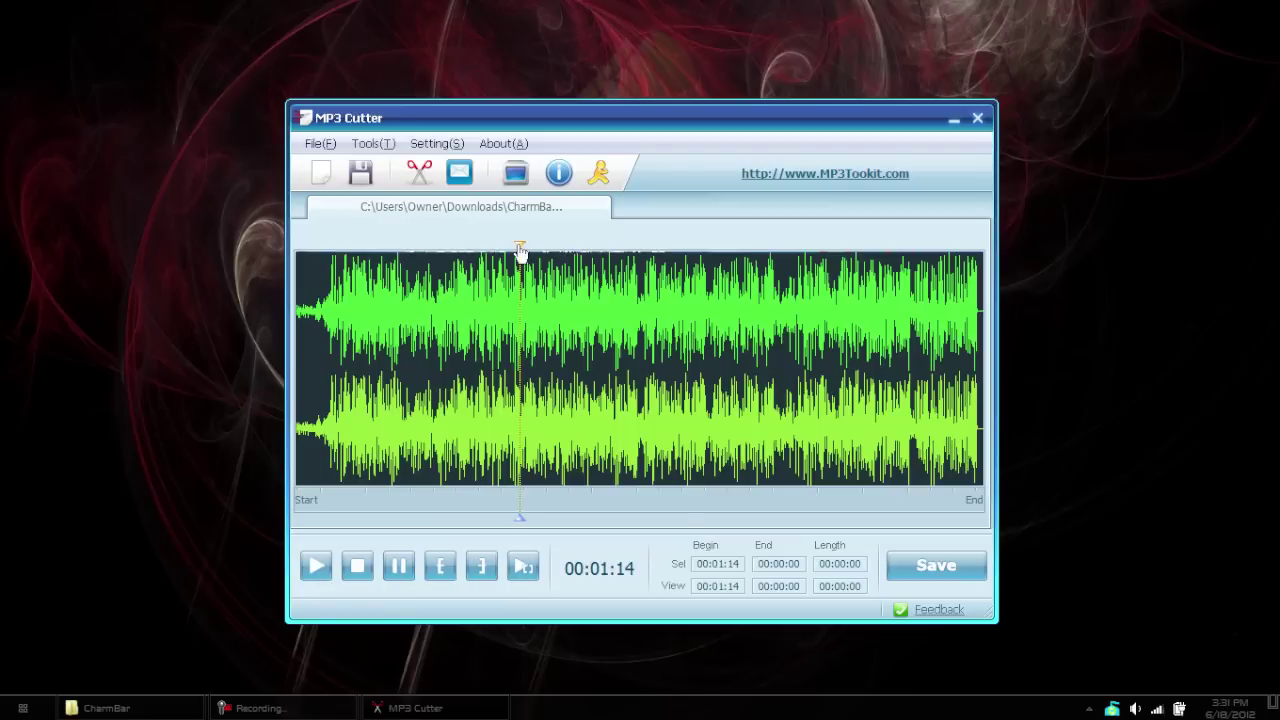
drag(520, 252, 540, 253)
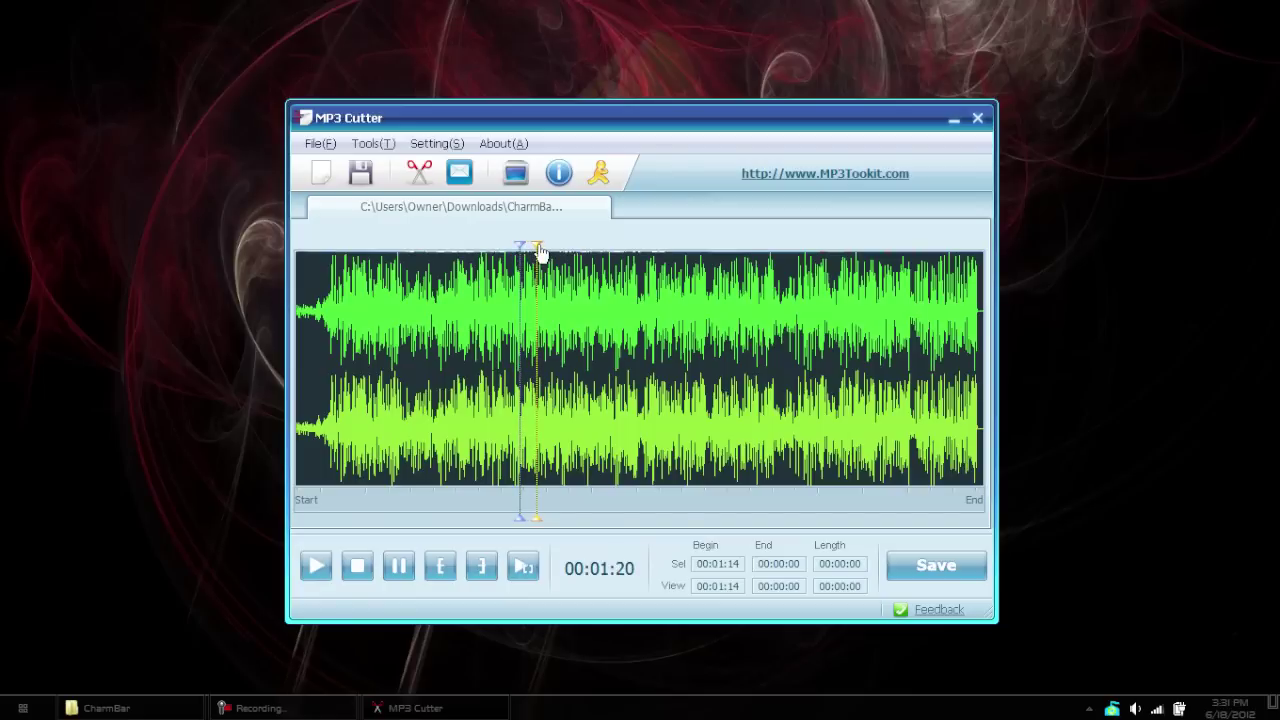
click(485, 564)
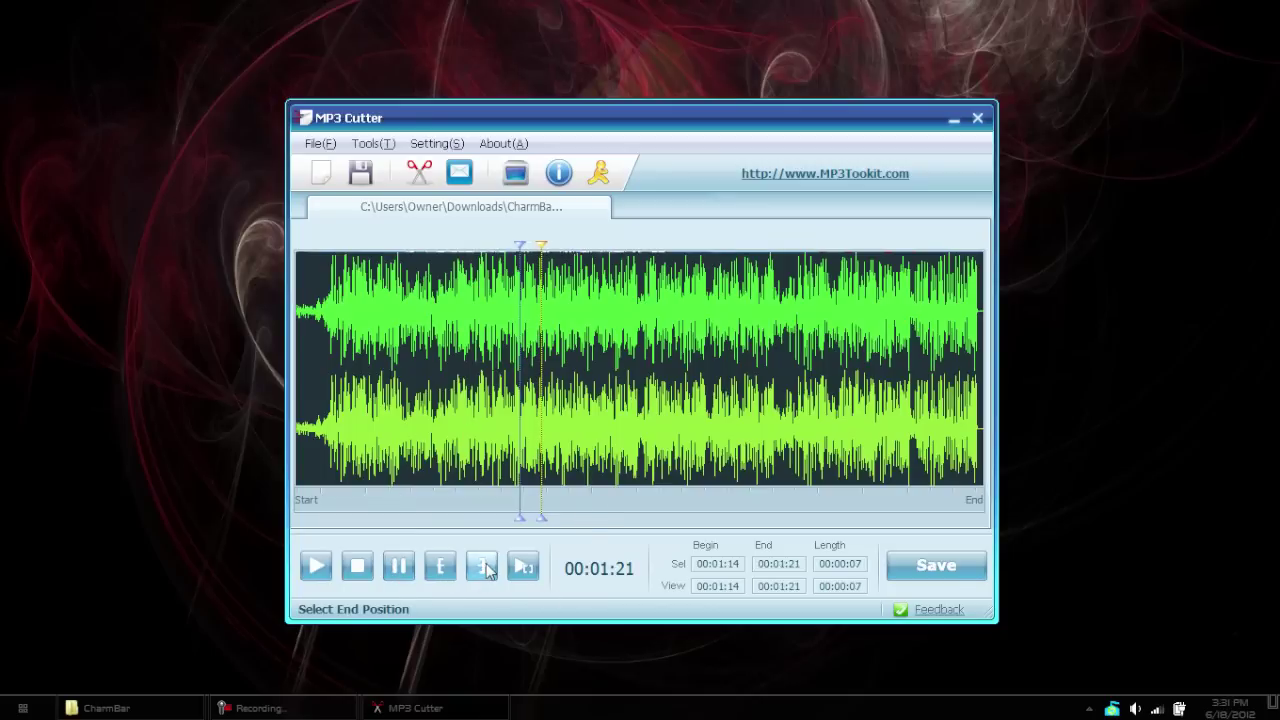
Save the 7-second cut as ringtone.mp3 in Downloads\CharmBar.
click(936, 565)
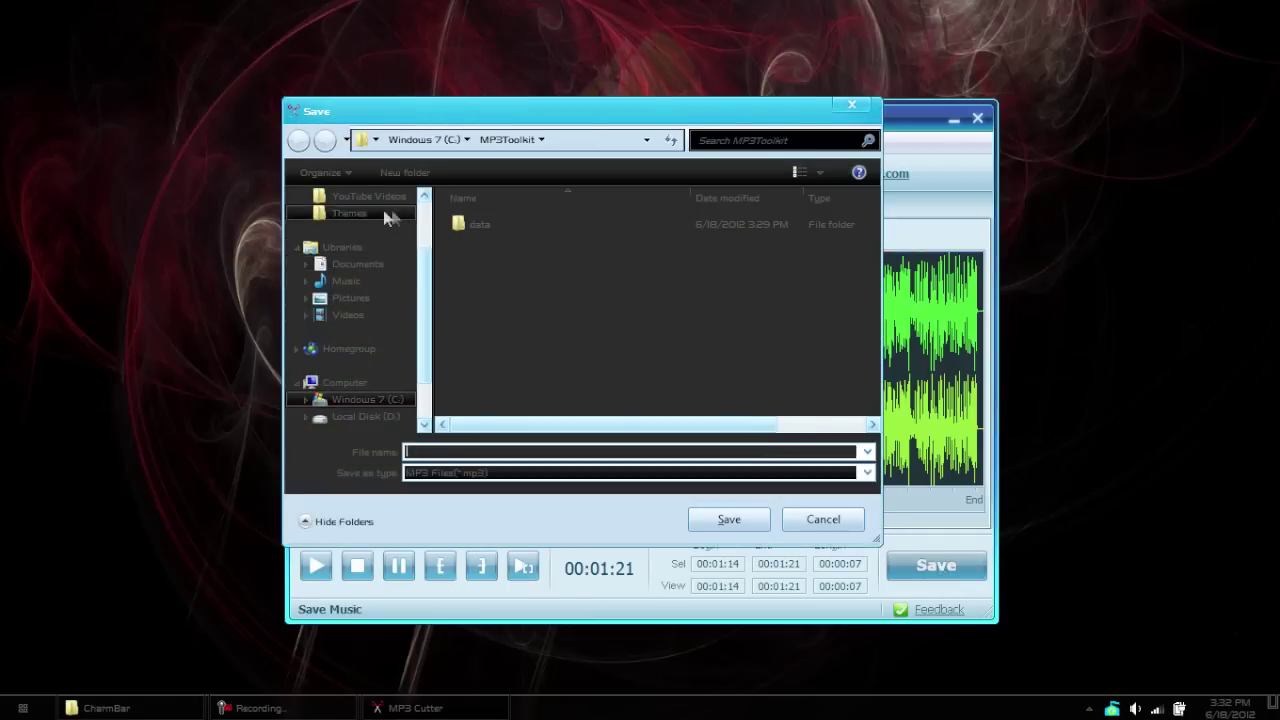
drag(424, 266, 428, 226)
click(397, 242)
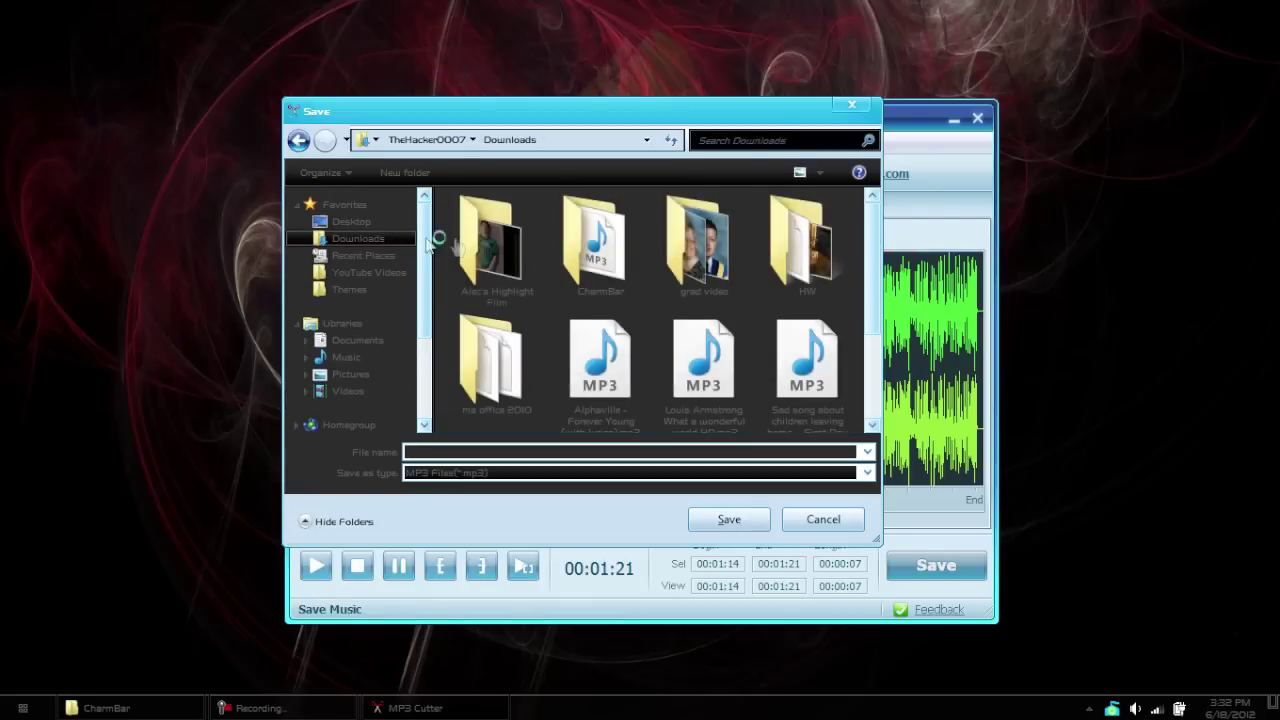
double_click(598, 235)
click(481, 452)
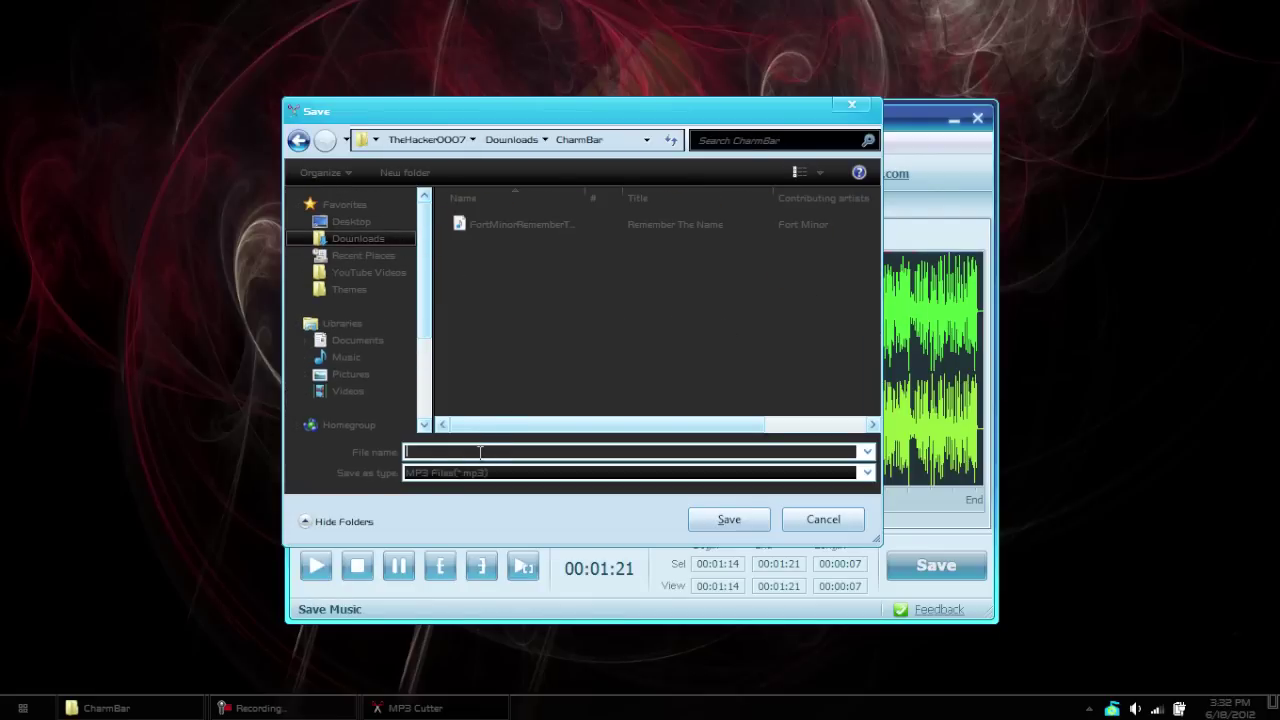
text(ringtone)
key(Return)
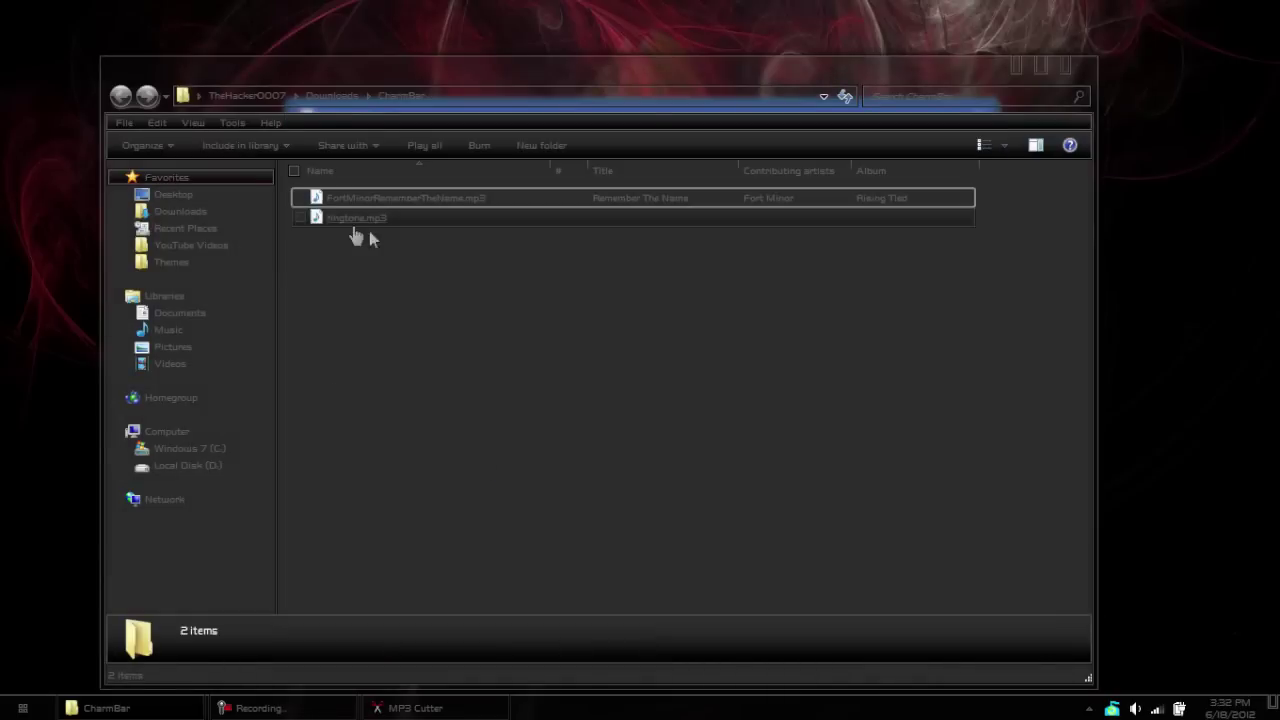
Confirm ringtone.mp3 lasts 00:00:07 in Explorer's details, then close the CharmBar window.
click(301, 221)
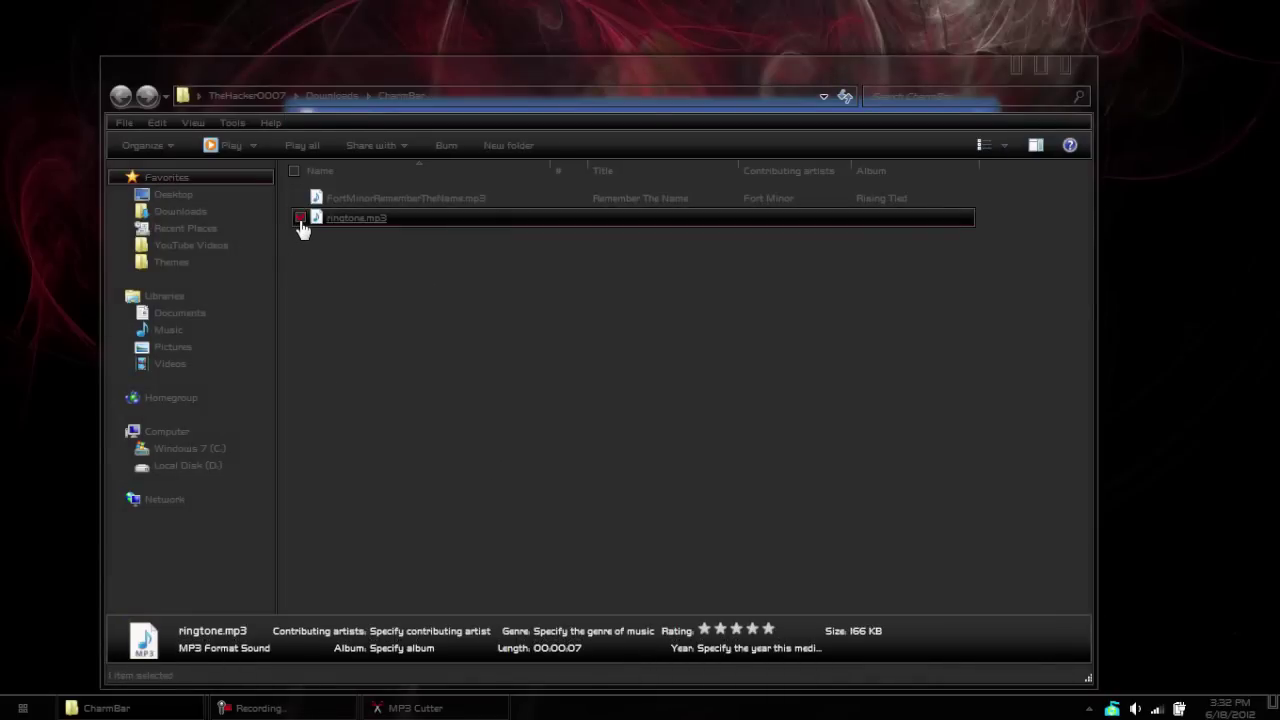
click(300, 224)
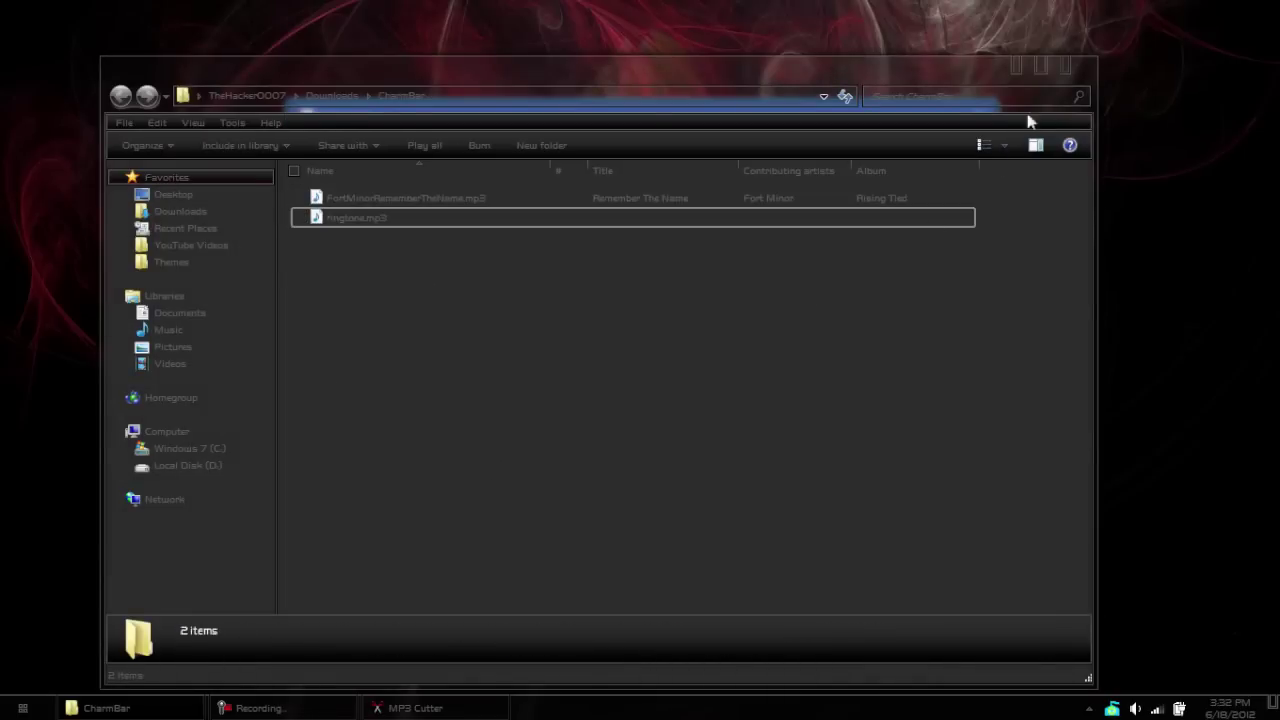
click(1070, 70)
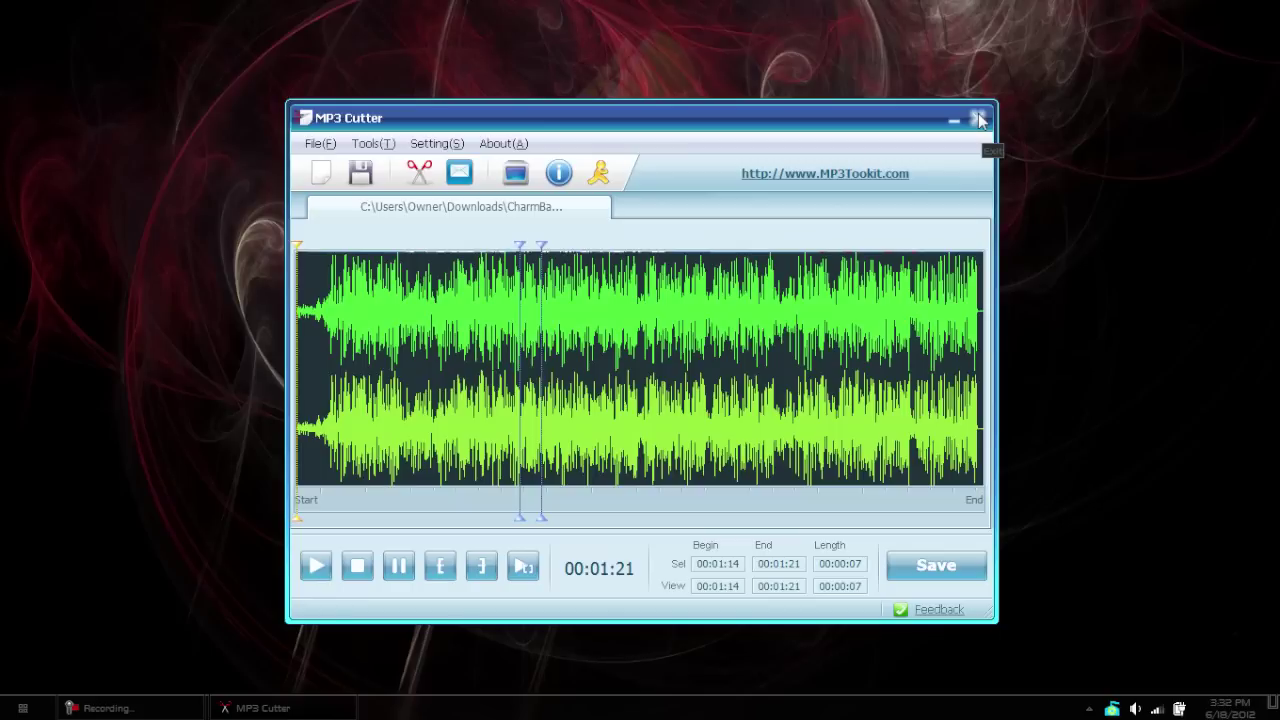
Exit MP3 Cutter via File > Exit, then launch MP3 Merger from the toolkit.
click(979, 120)
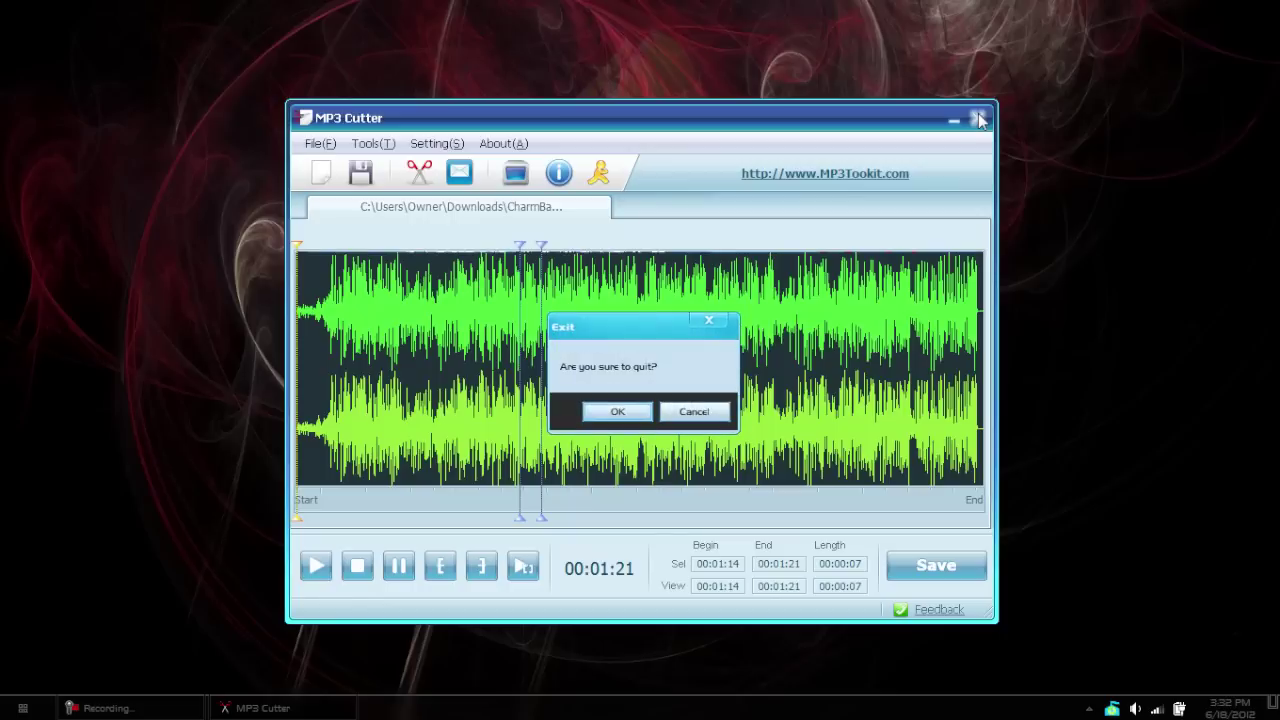
click(708, 412)
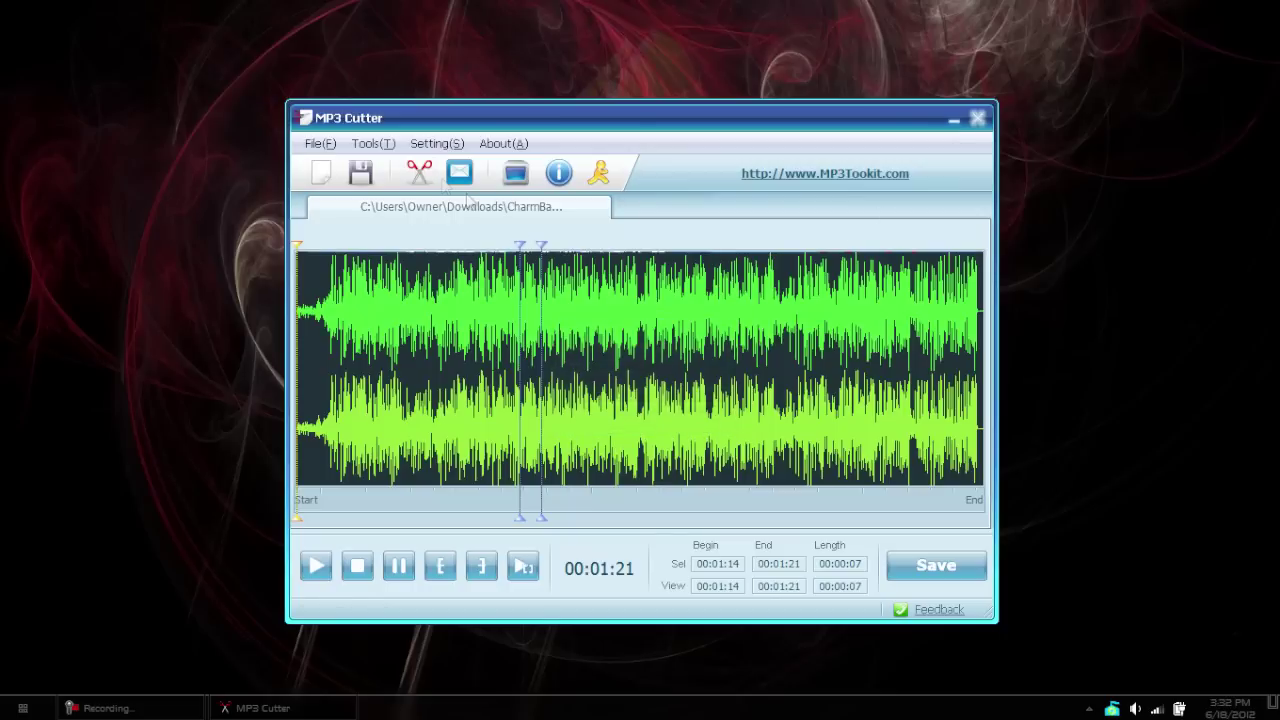
click(321, 145)
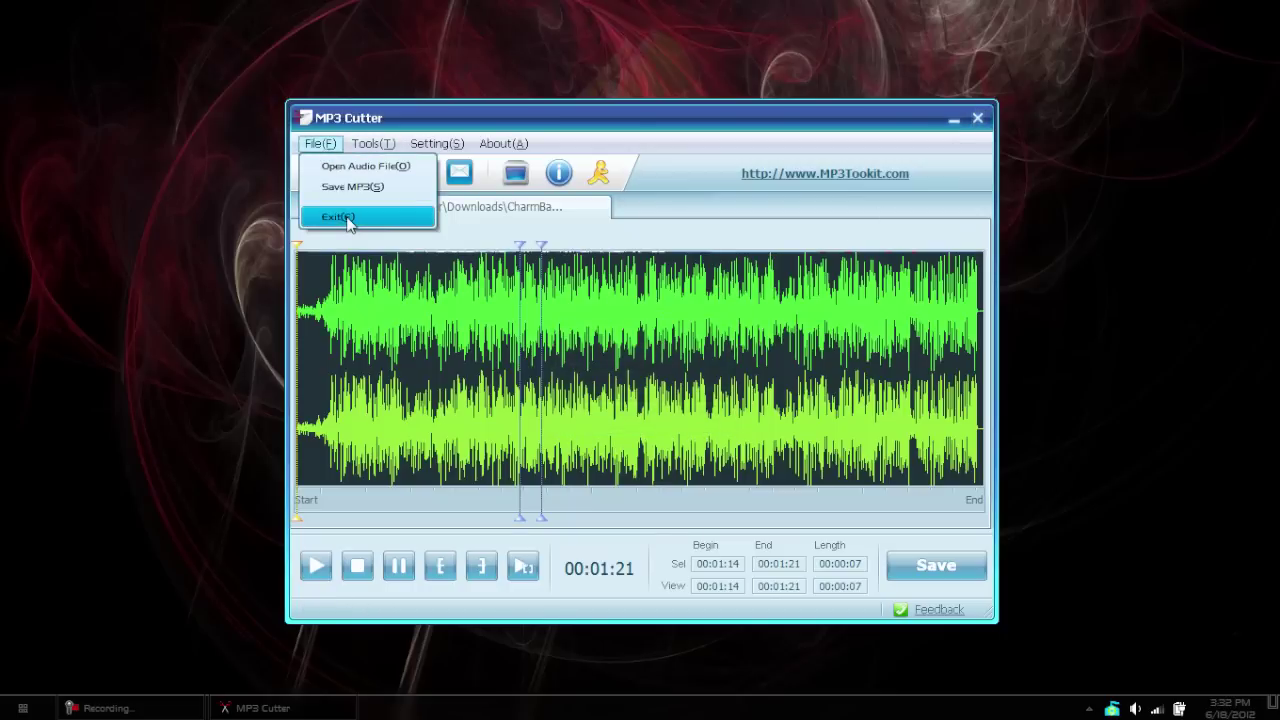
click(340, 216)
click(619, 412)
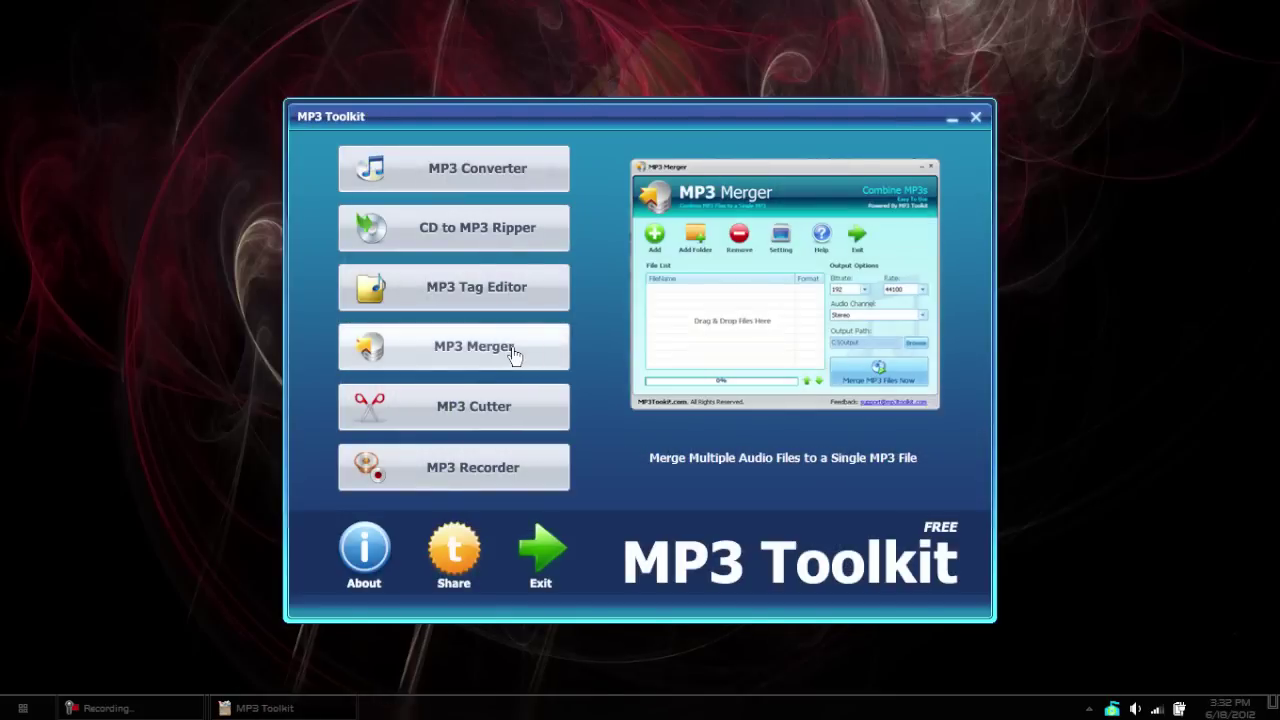
click(512, 355)
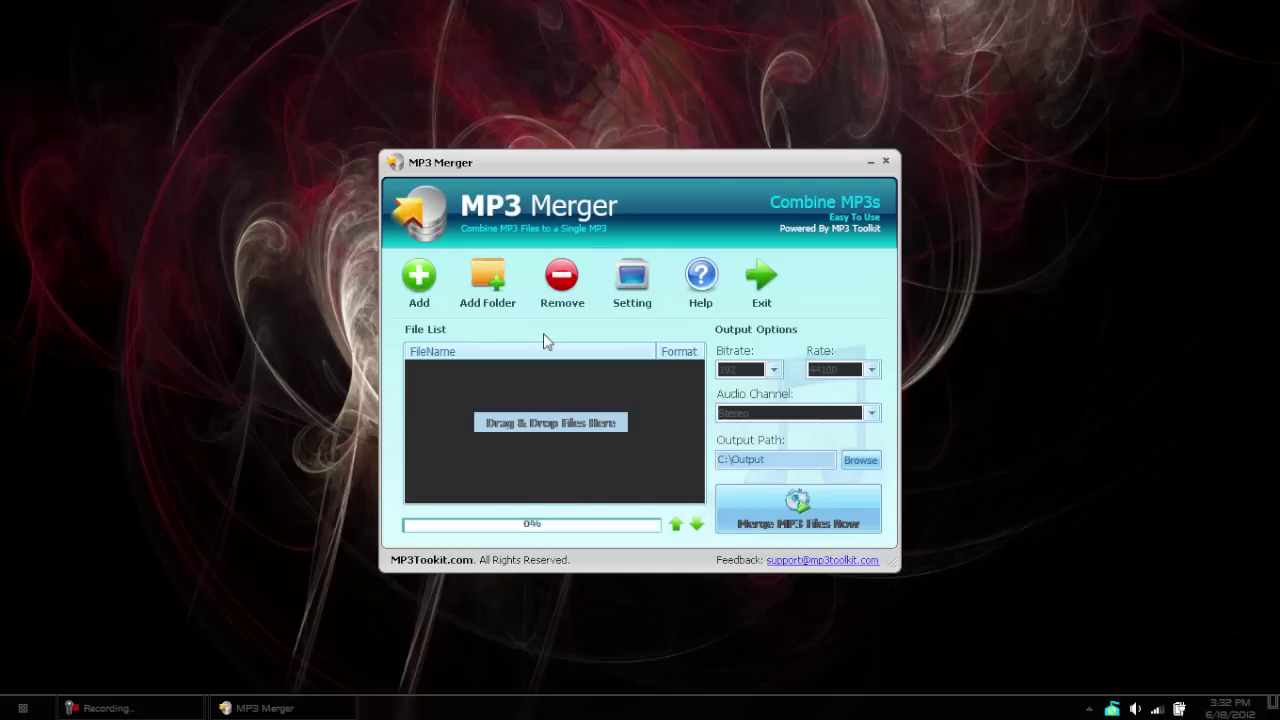
Add ringtone.mp3 and the full FortMinorRememberTheName.mp3 to the merge list and select the song.
click(417, 285)
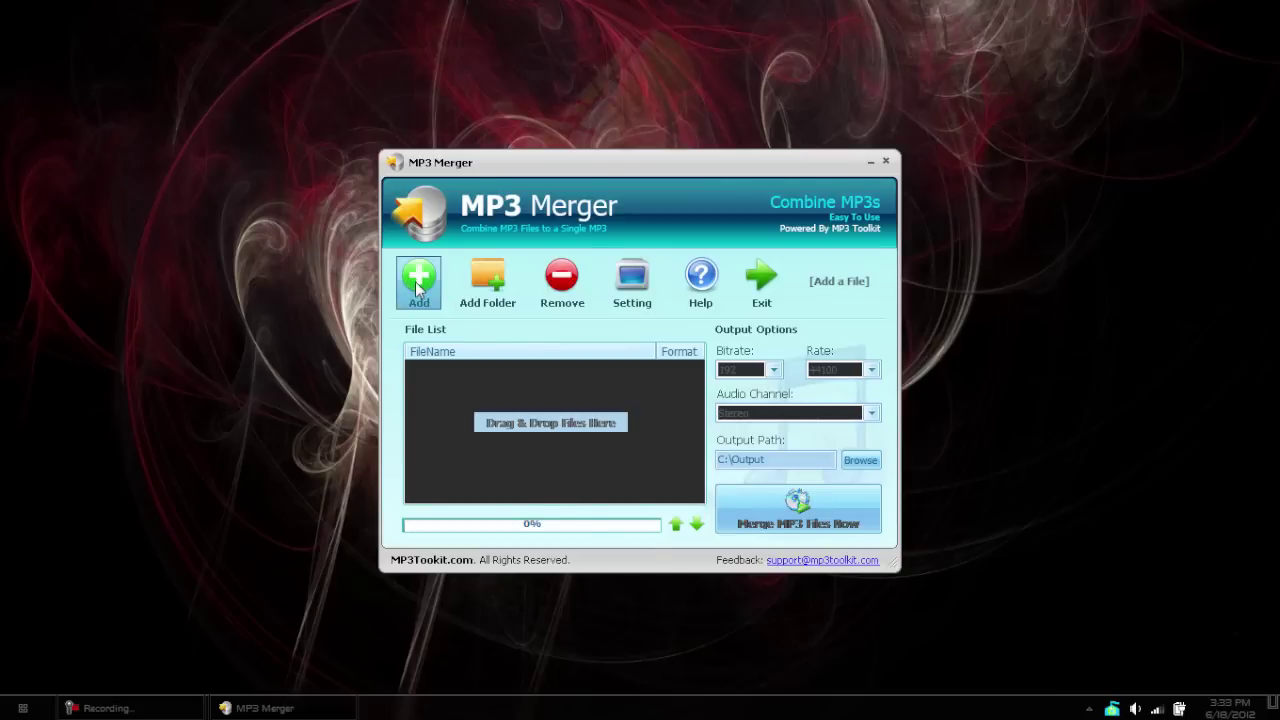
double_click(617, 291)
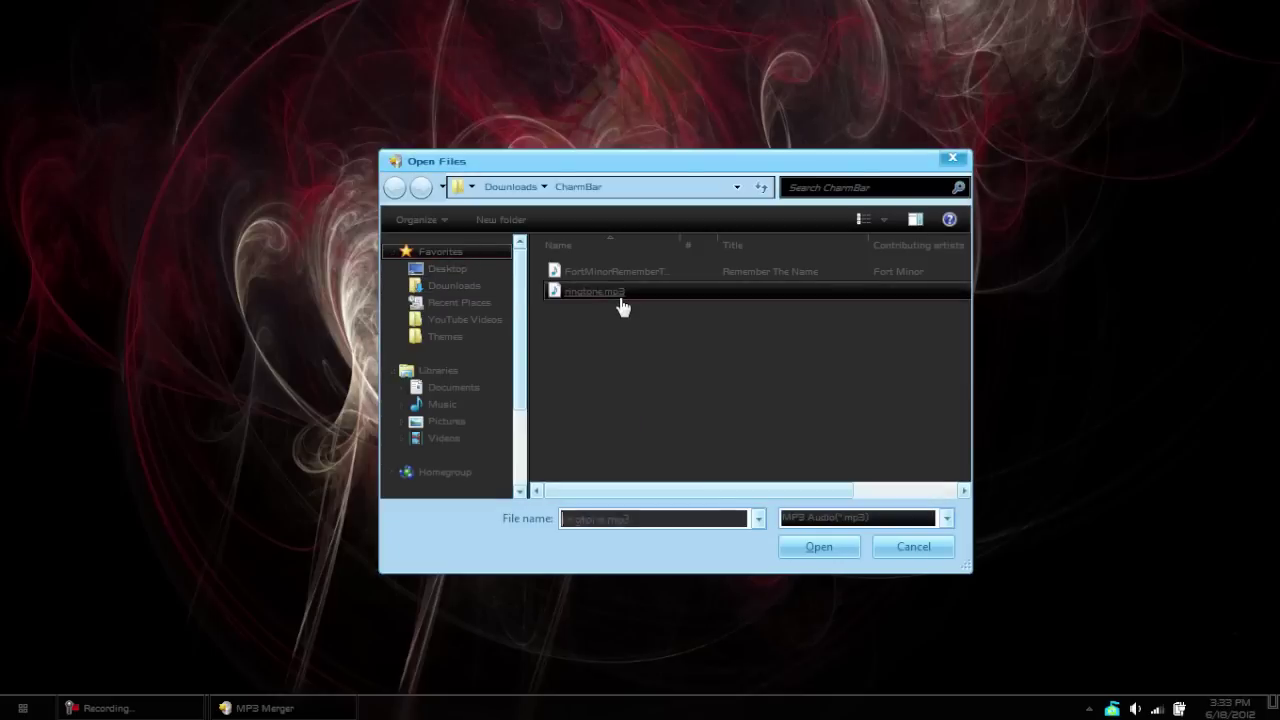
click(407, 284)
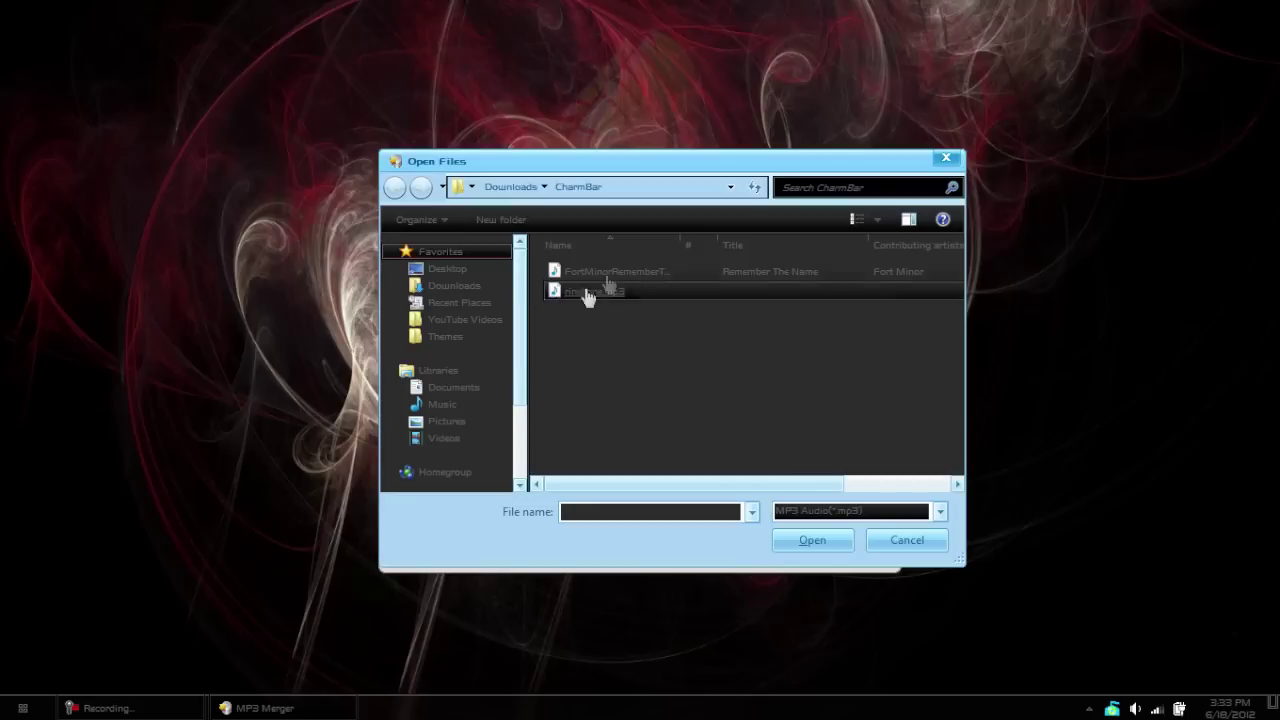
double_click(585, 273)
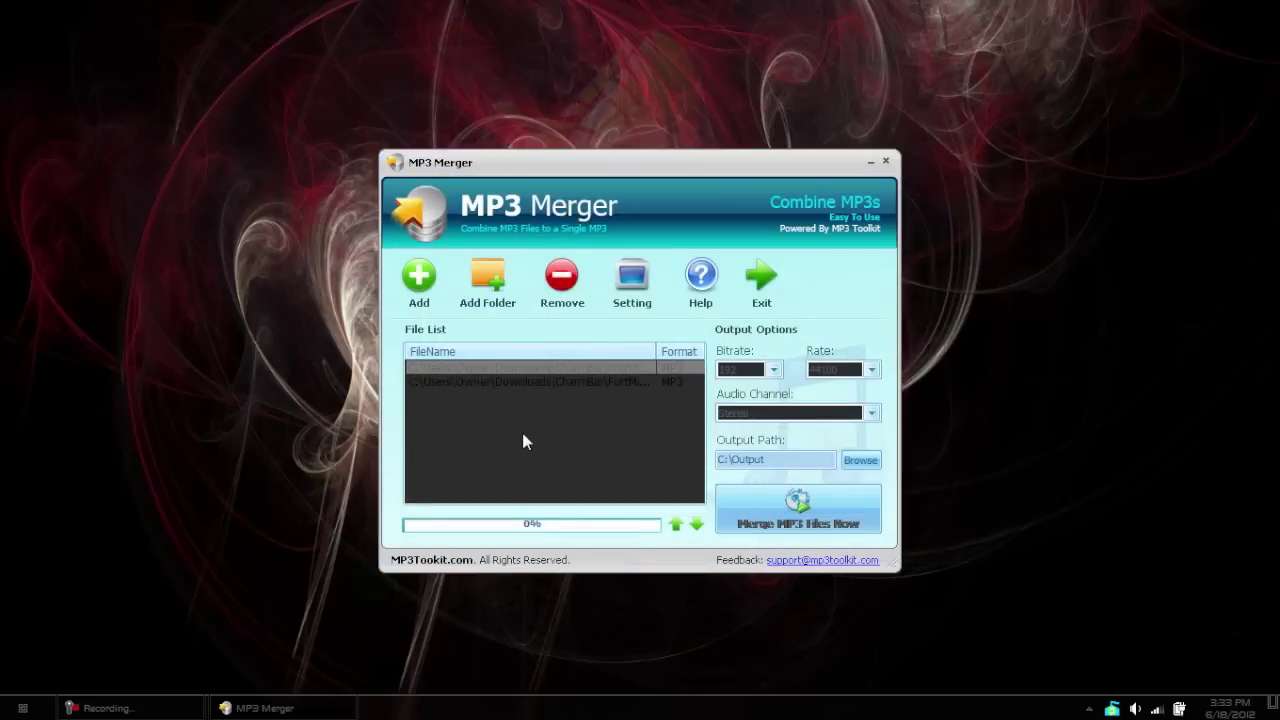
click(553, 383)
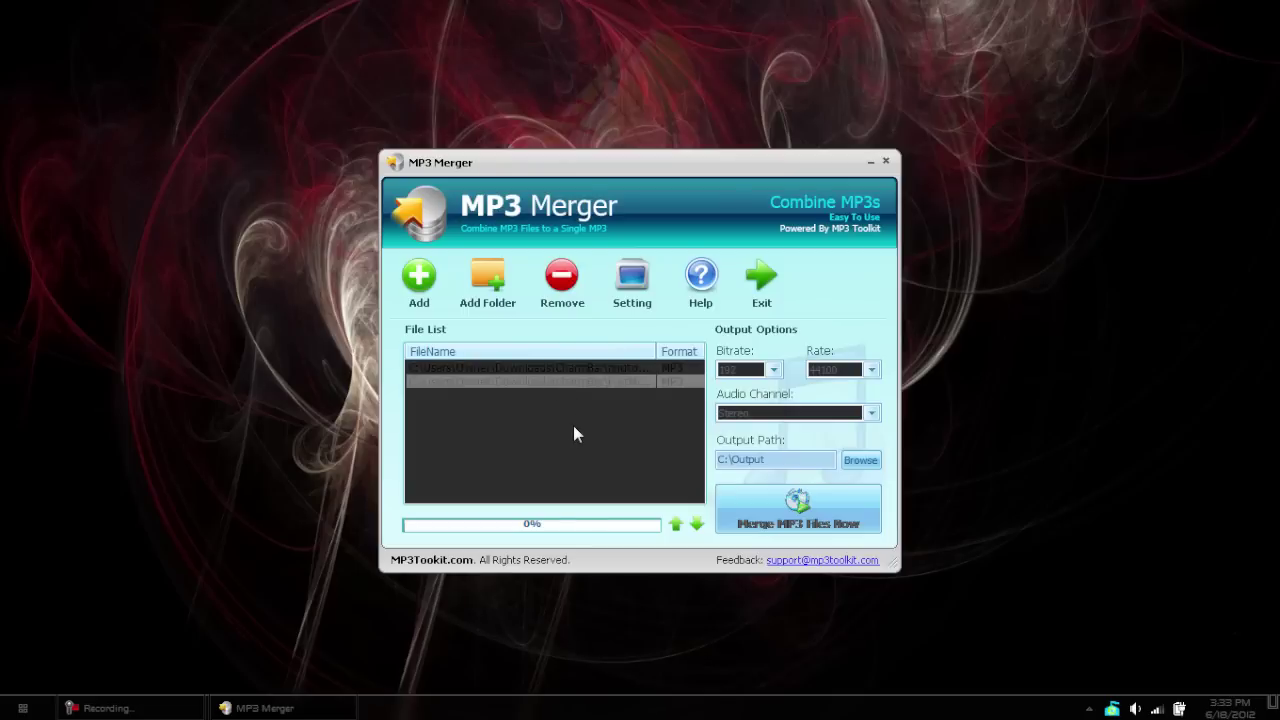
click(650, 287)
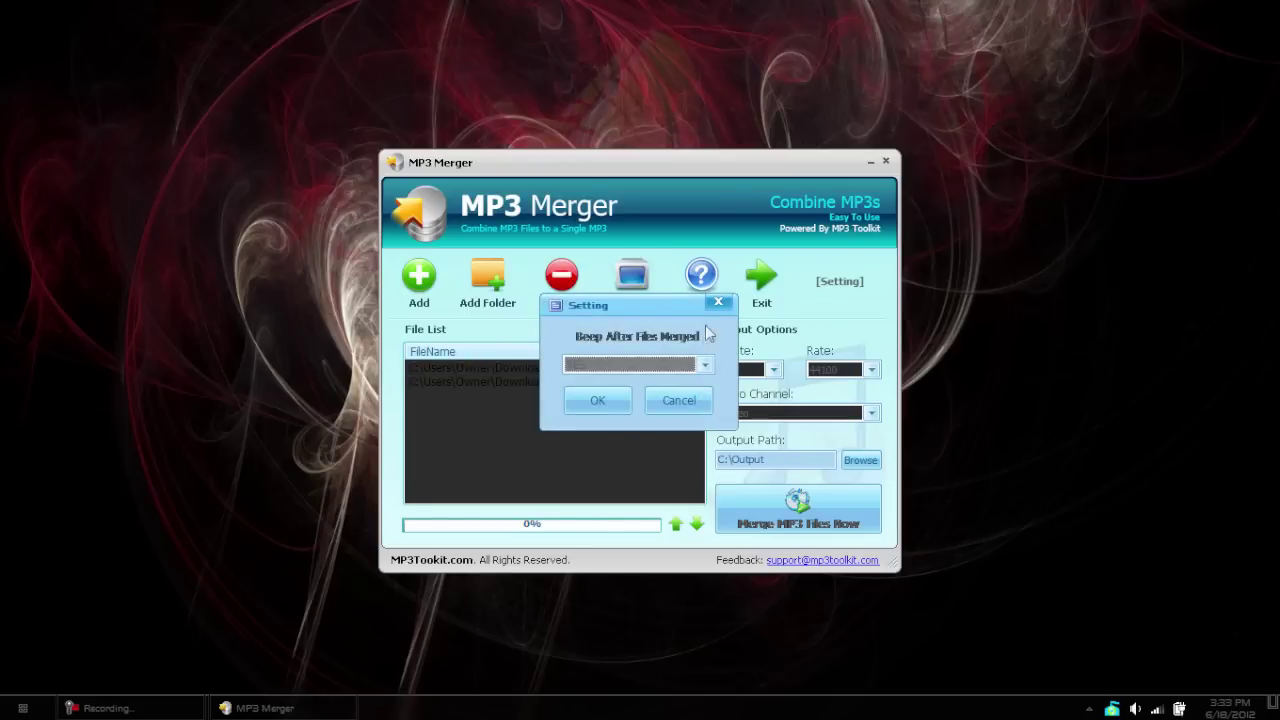
Close the settings without changes and leave the bitrate at its current value.
click(719, 302)
click(773, 370)
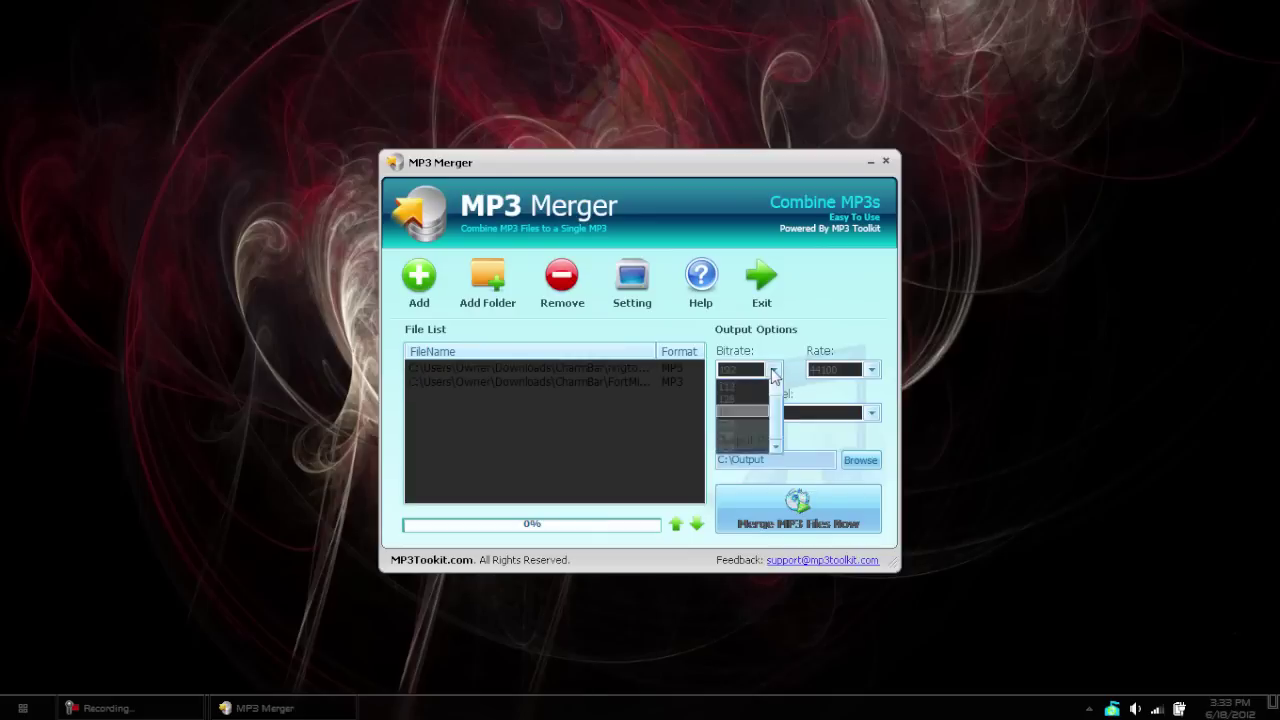
click(773, 370)
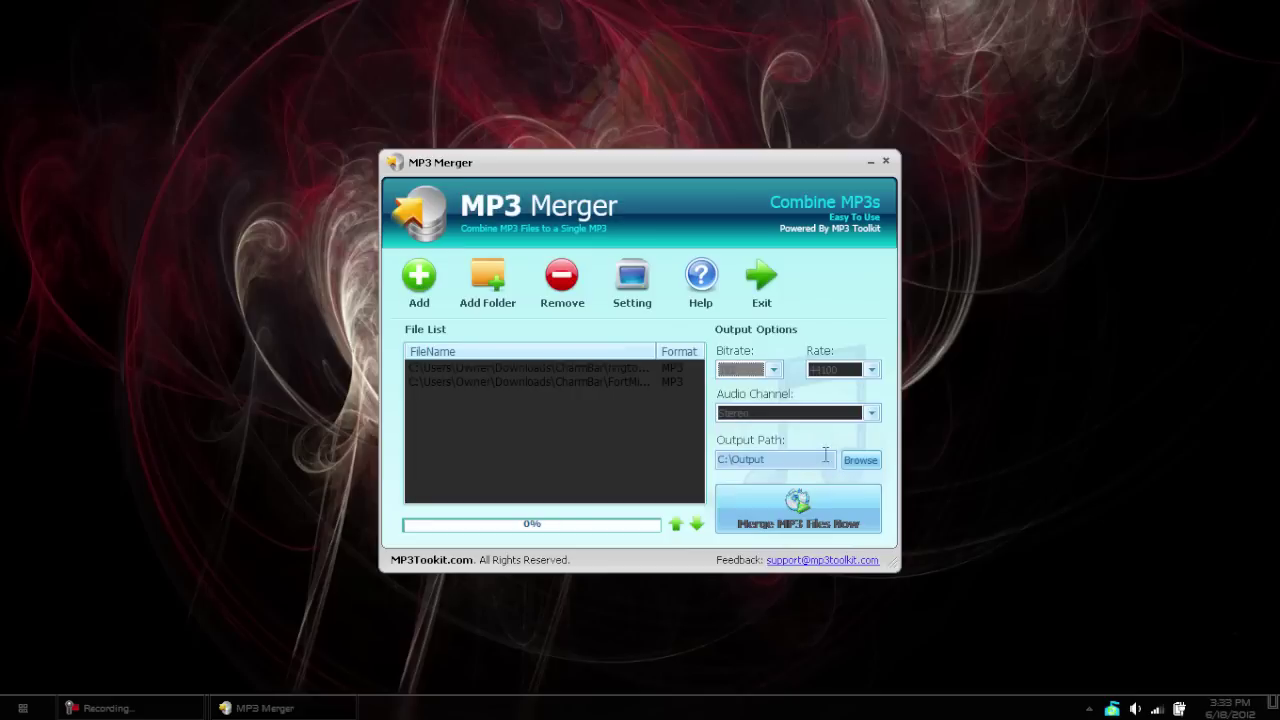
Change the output folder from C:\Output to Downloads, then merge the two files into one MP3.
click(860, 461)
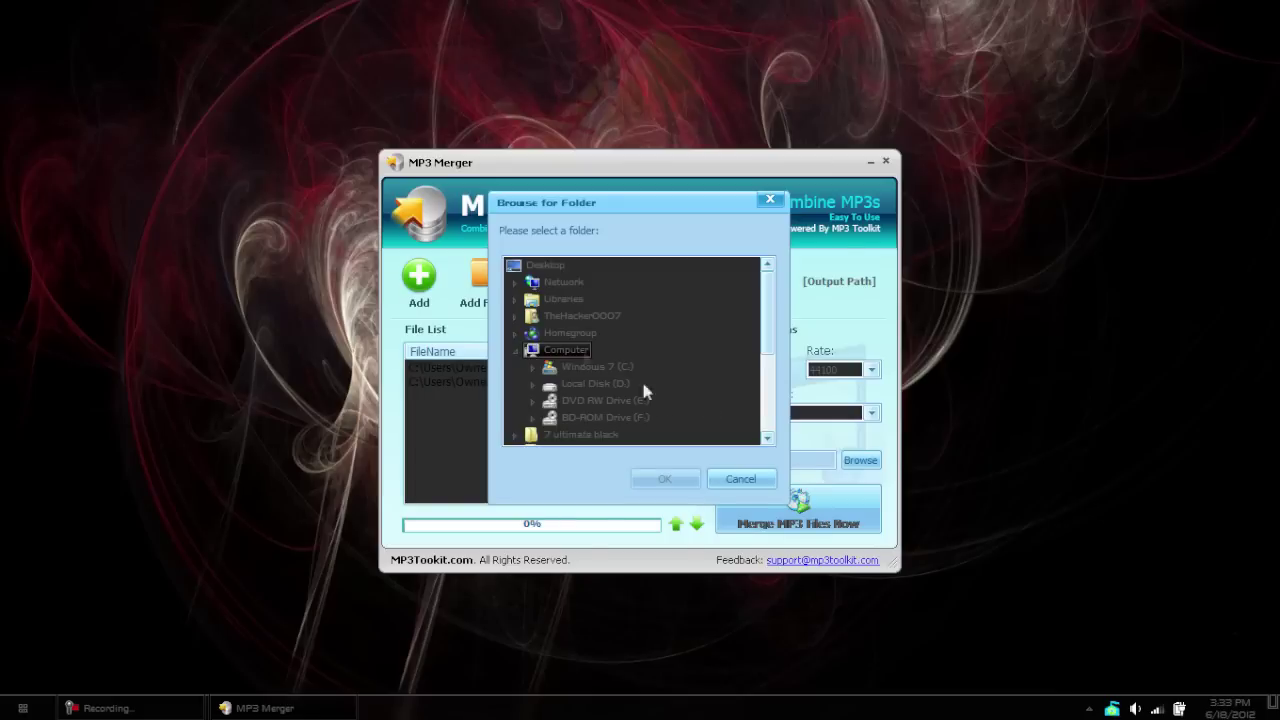
click(513, 316)
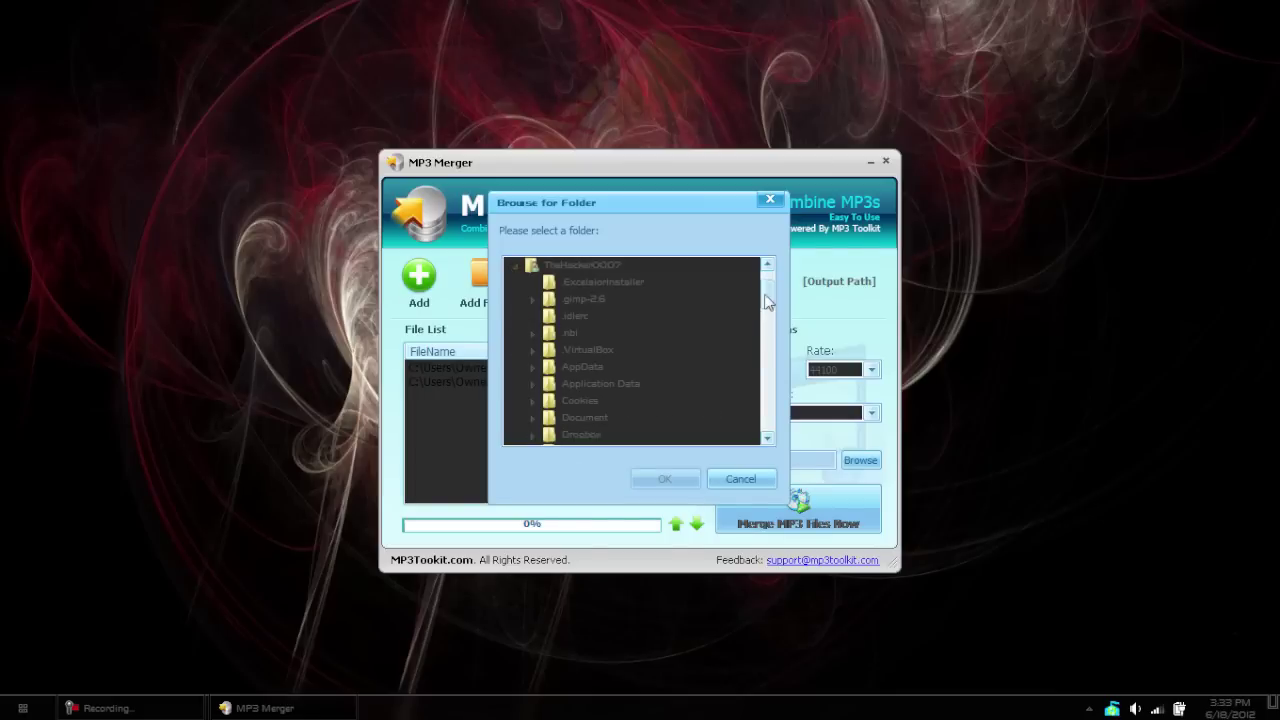
drag(766, 305, 750, 348)
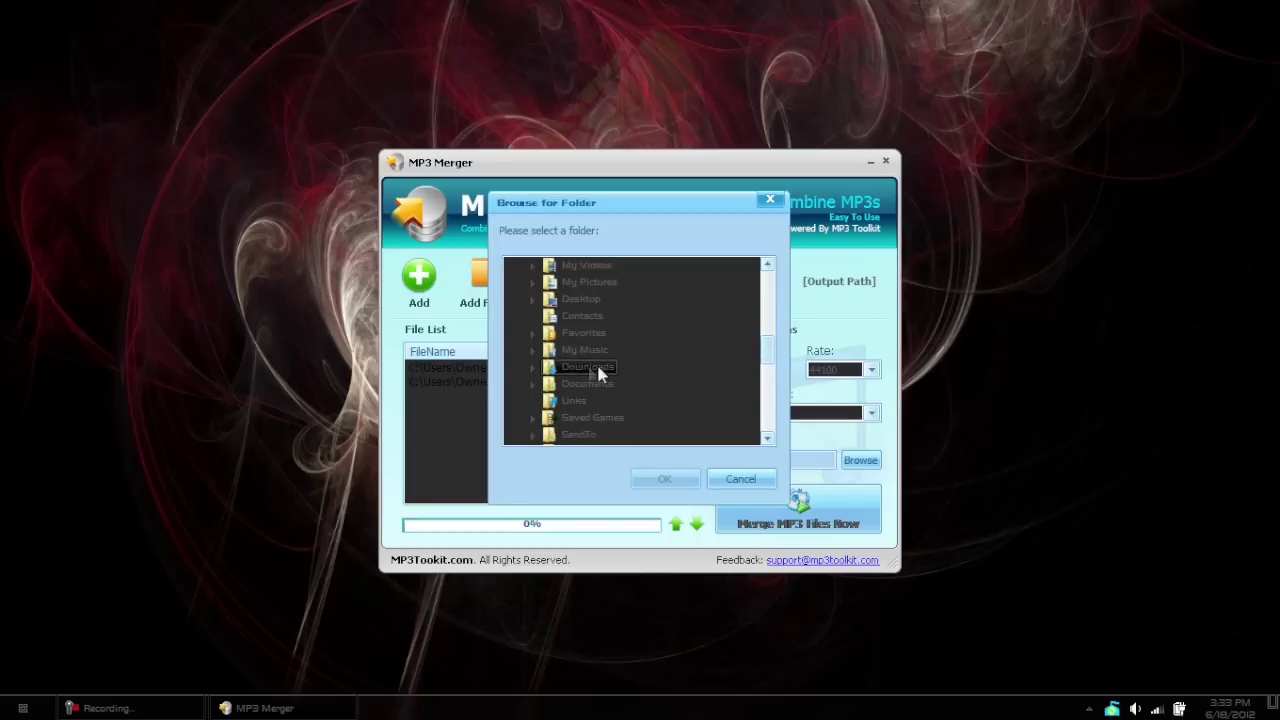
click(548, 367)
click(533, 367)
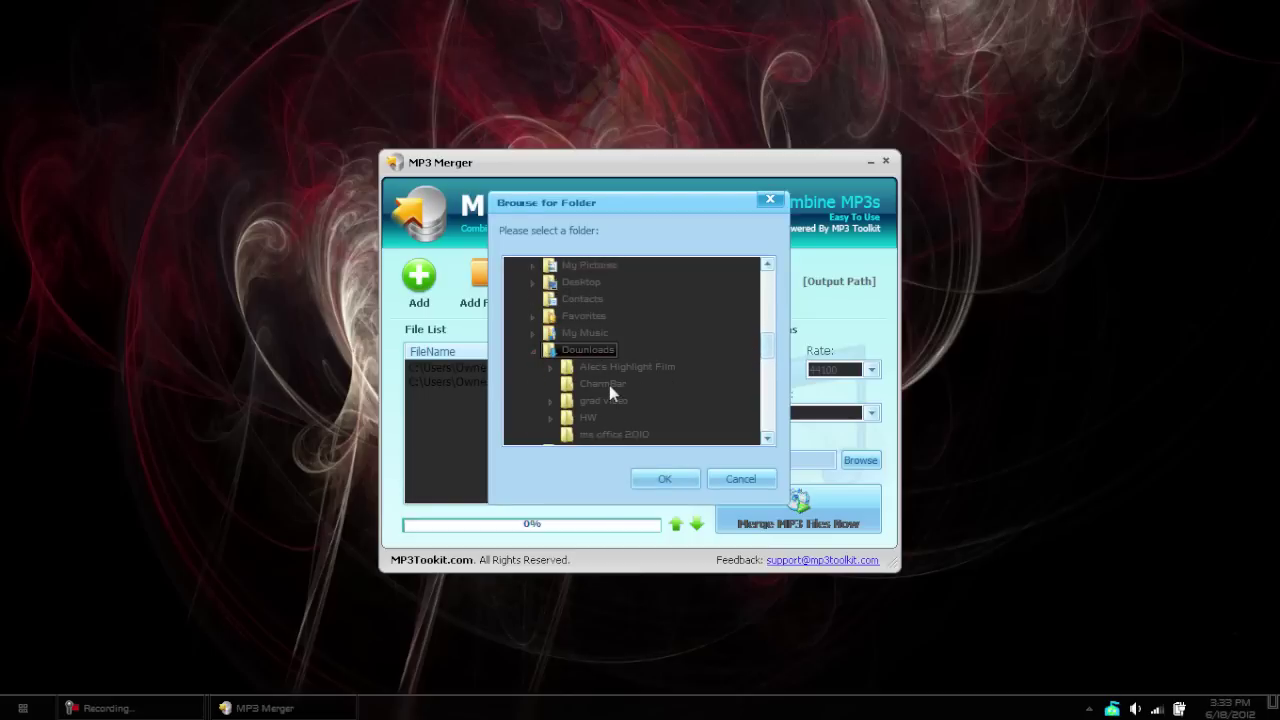
click(672, 478)
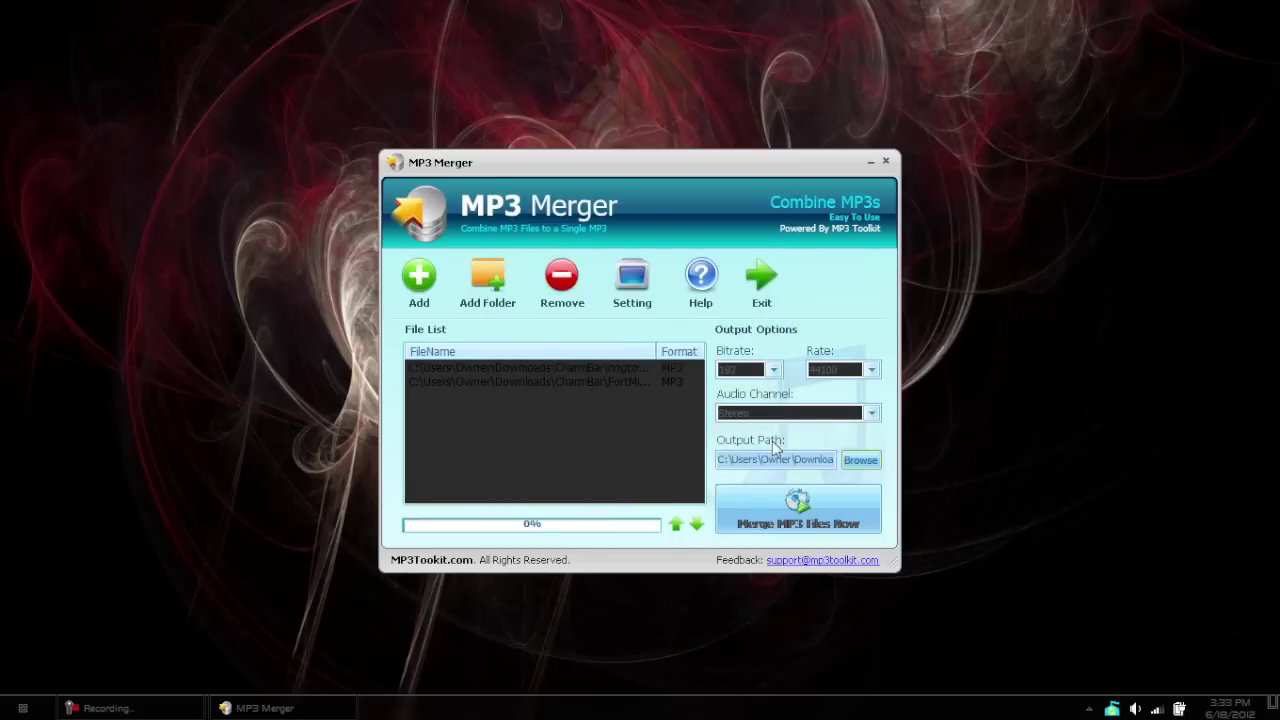
click(778, 521)
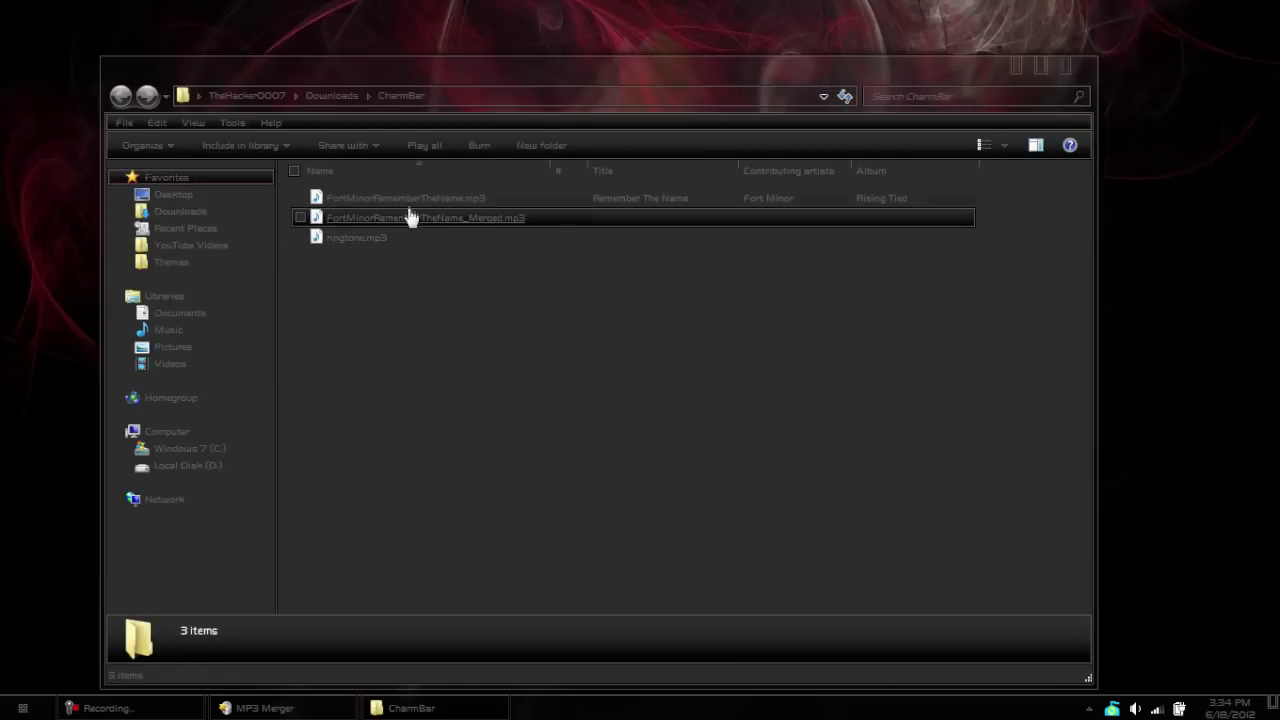
Check FortMinorRememberTheName_Merged.mp3's details in the CharmBar folder, then close that Explorer window.
mouse_move(432, 220)
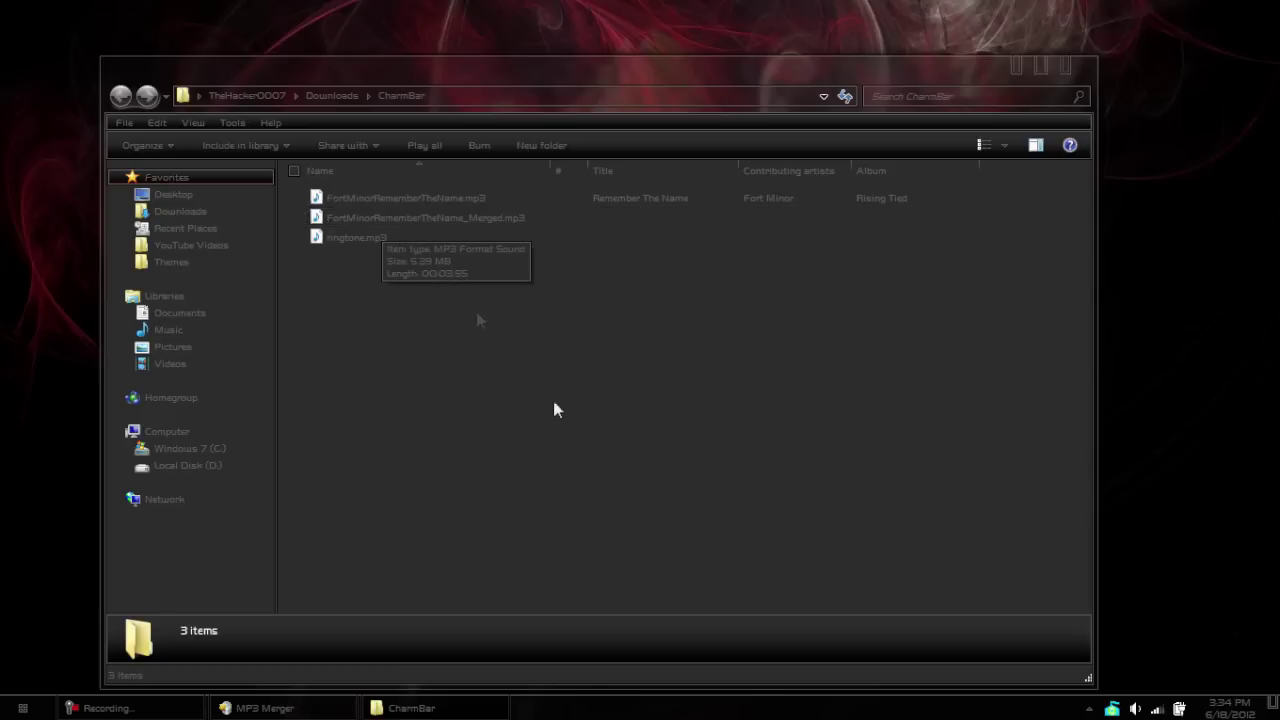
click(1068, 67)
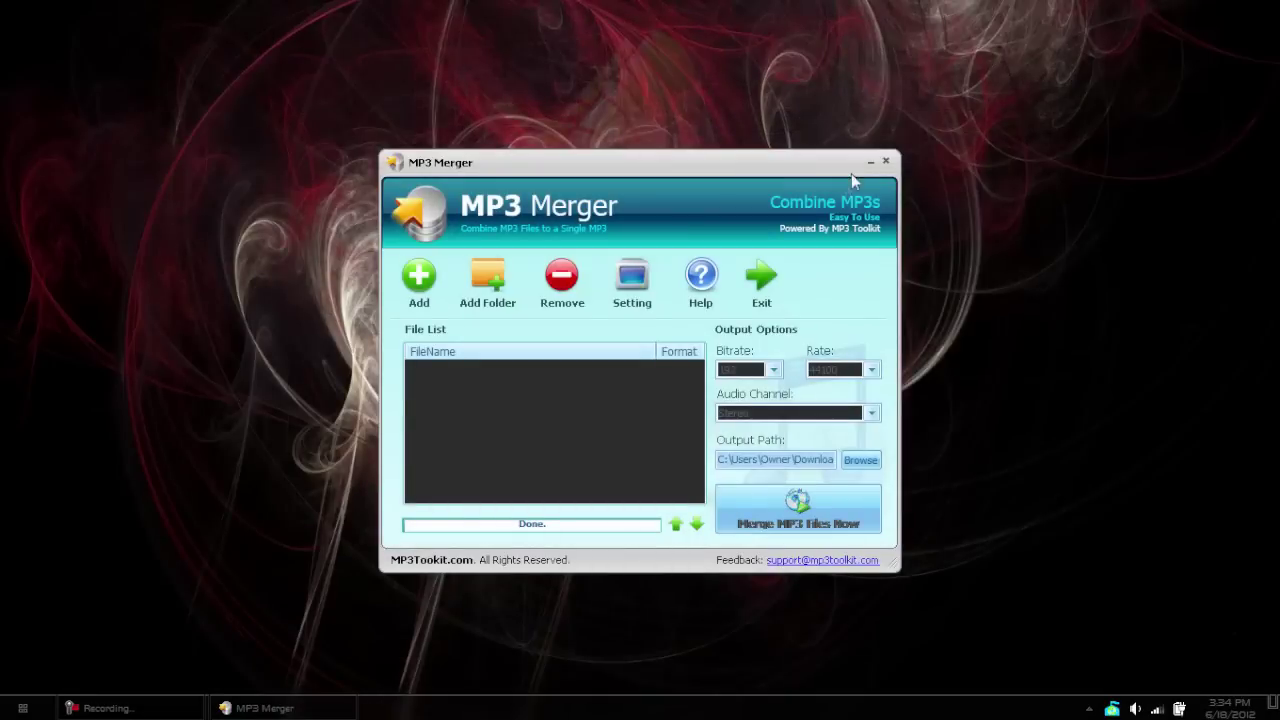
Close the MP3 Merger window and then the MP3 Toolkit launcher.
click(886, 163)
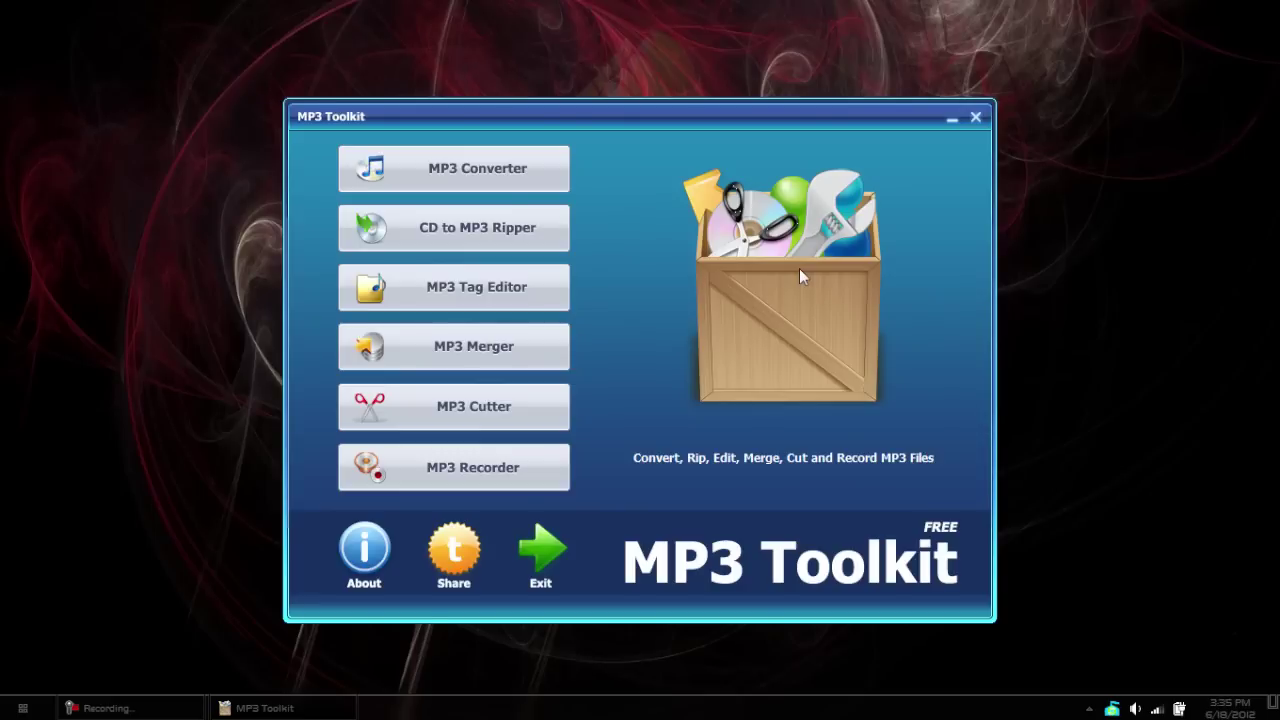
click(975, 117)
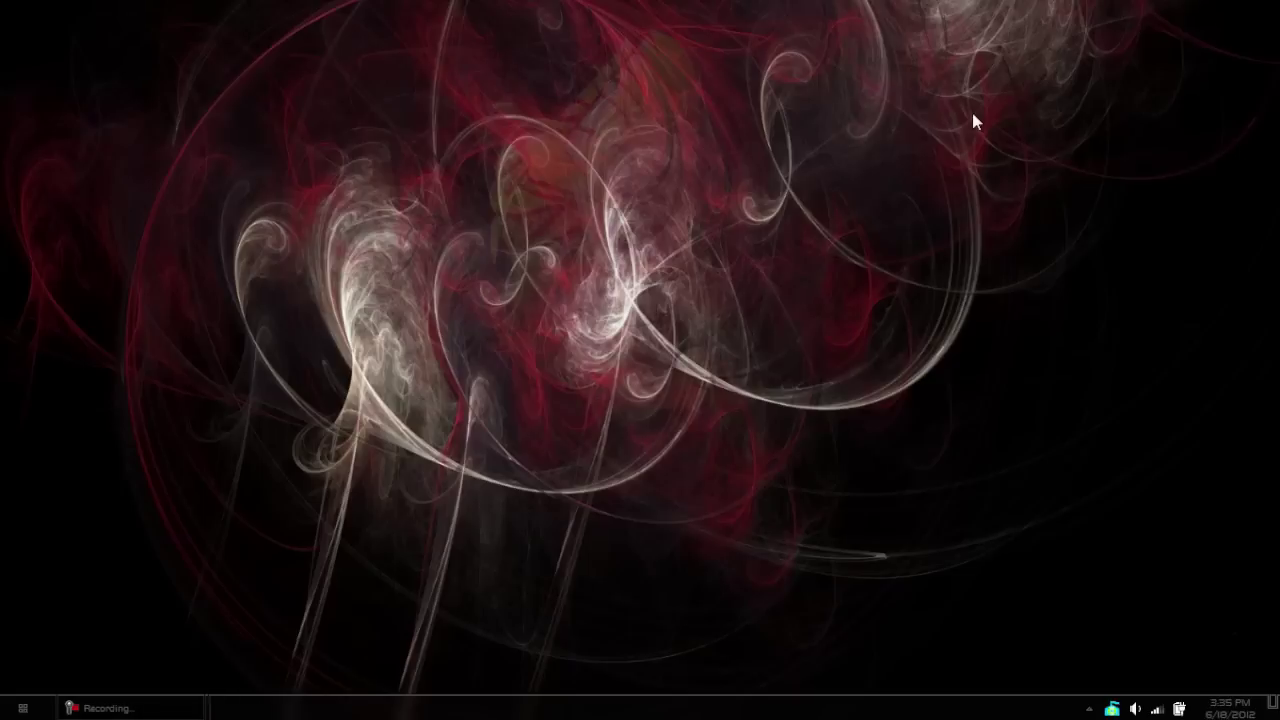